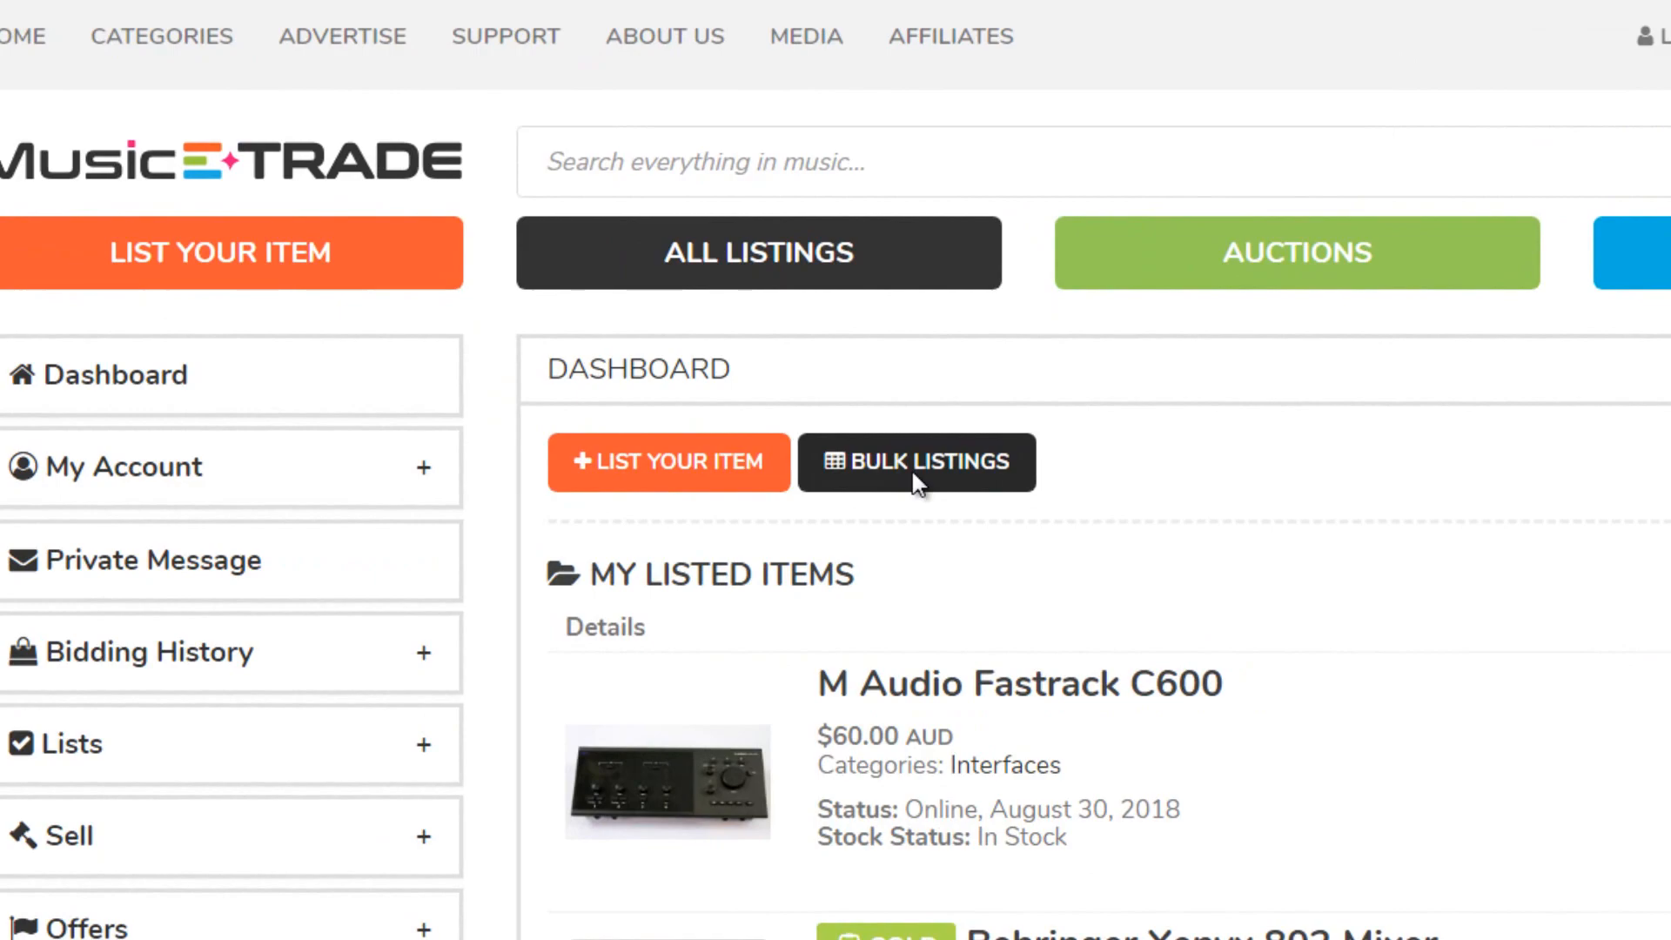
- Open the bulk listings sheet and paste the ten guitar rows copied from Excel, starting at the first Listing Title cell
{"action": "left_click", "coordinate": [915, 477]}
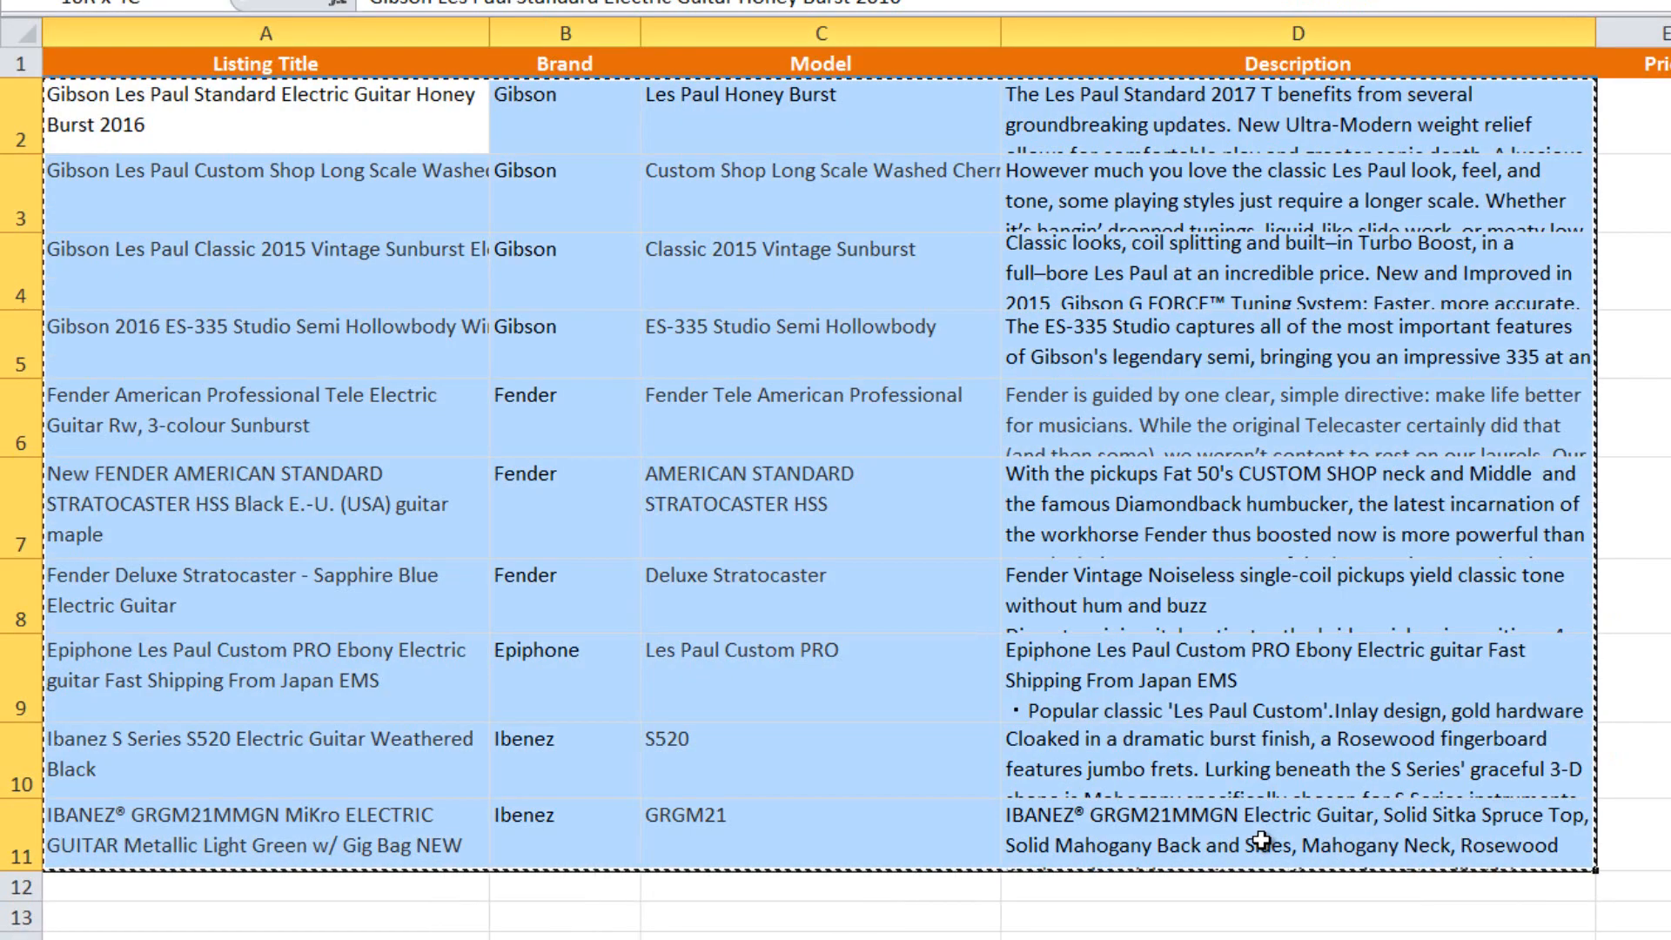
{"action": "key", "text": "ctrl+c"}
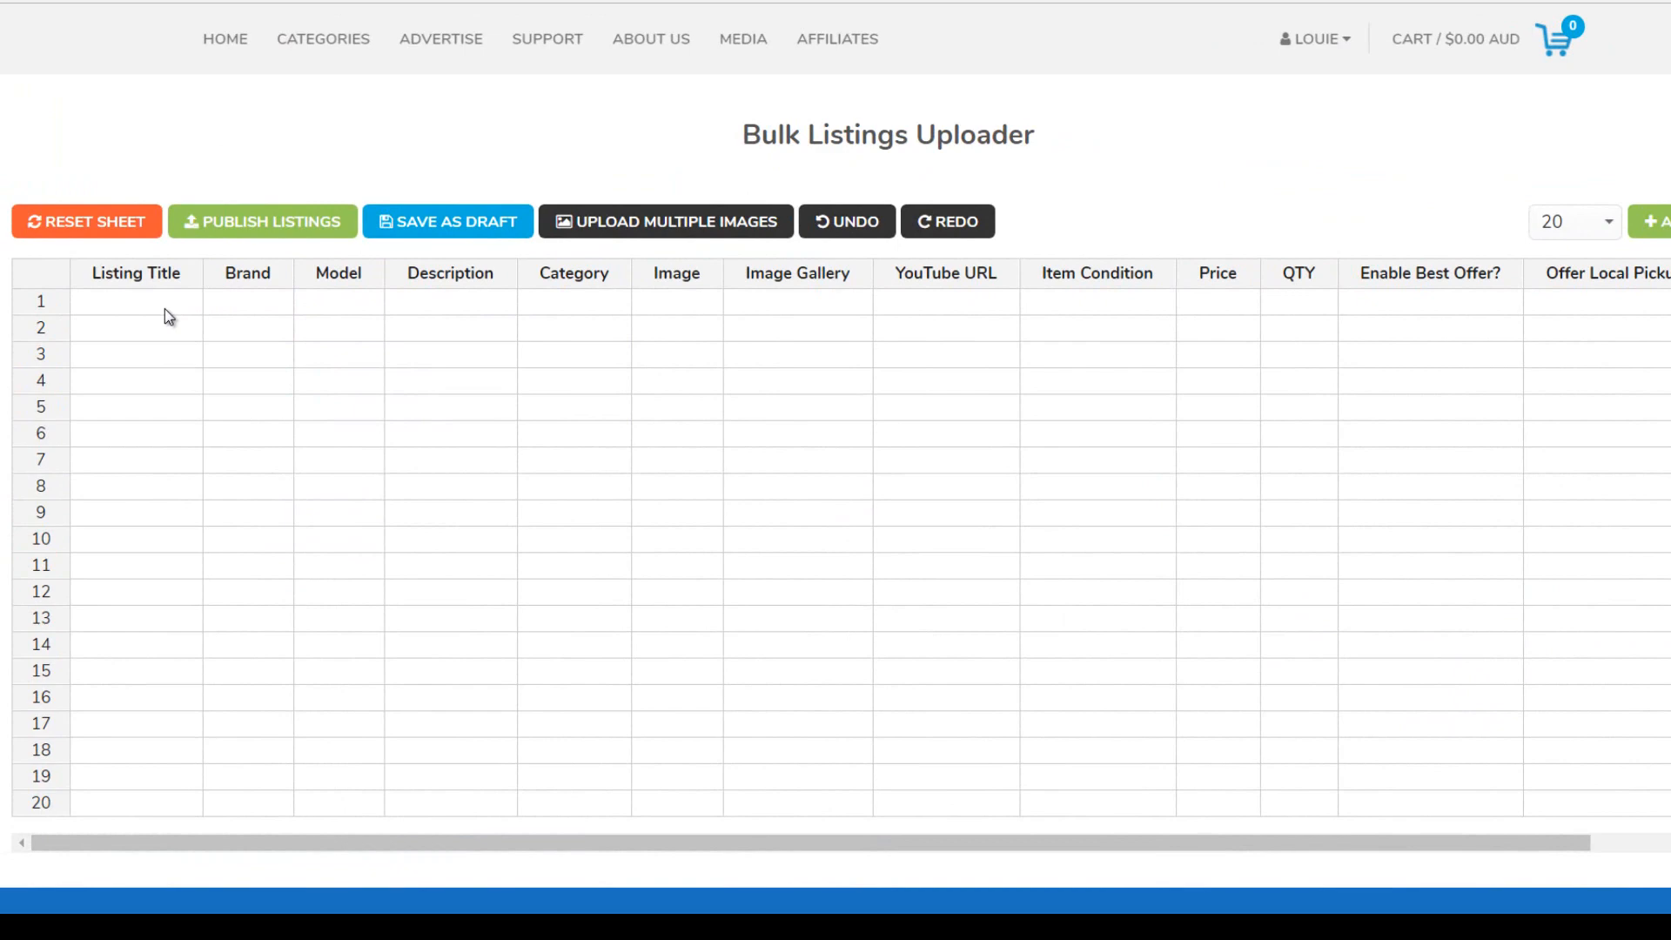
{"action": "left_click", "coordinate": [166, 309]}
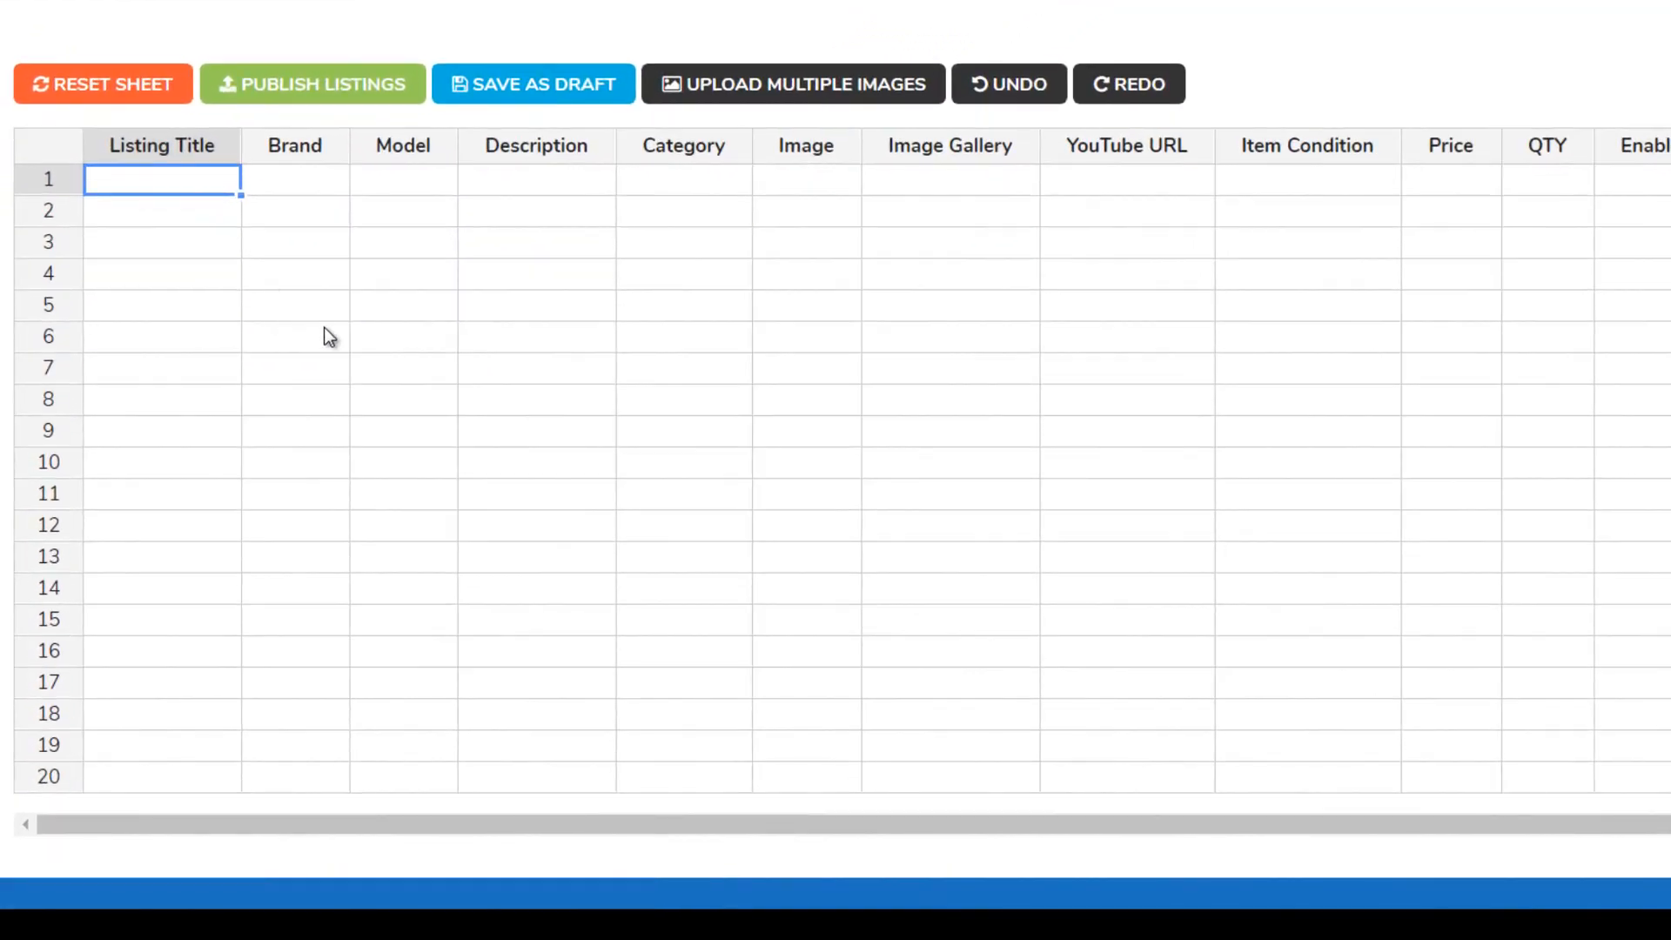
{"action": "key", "text": "ctrl+v"}
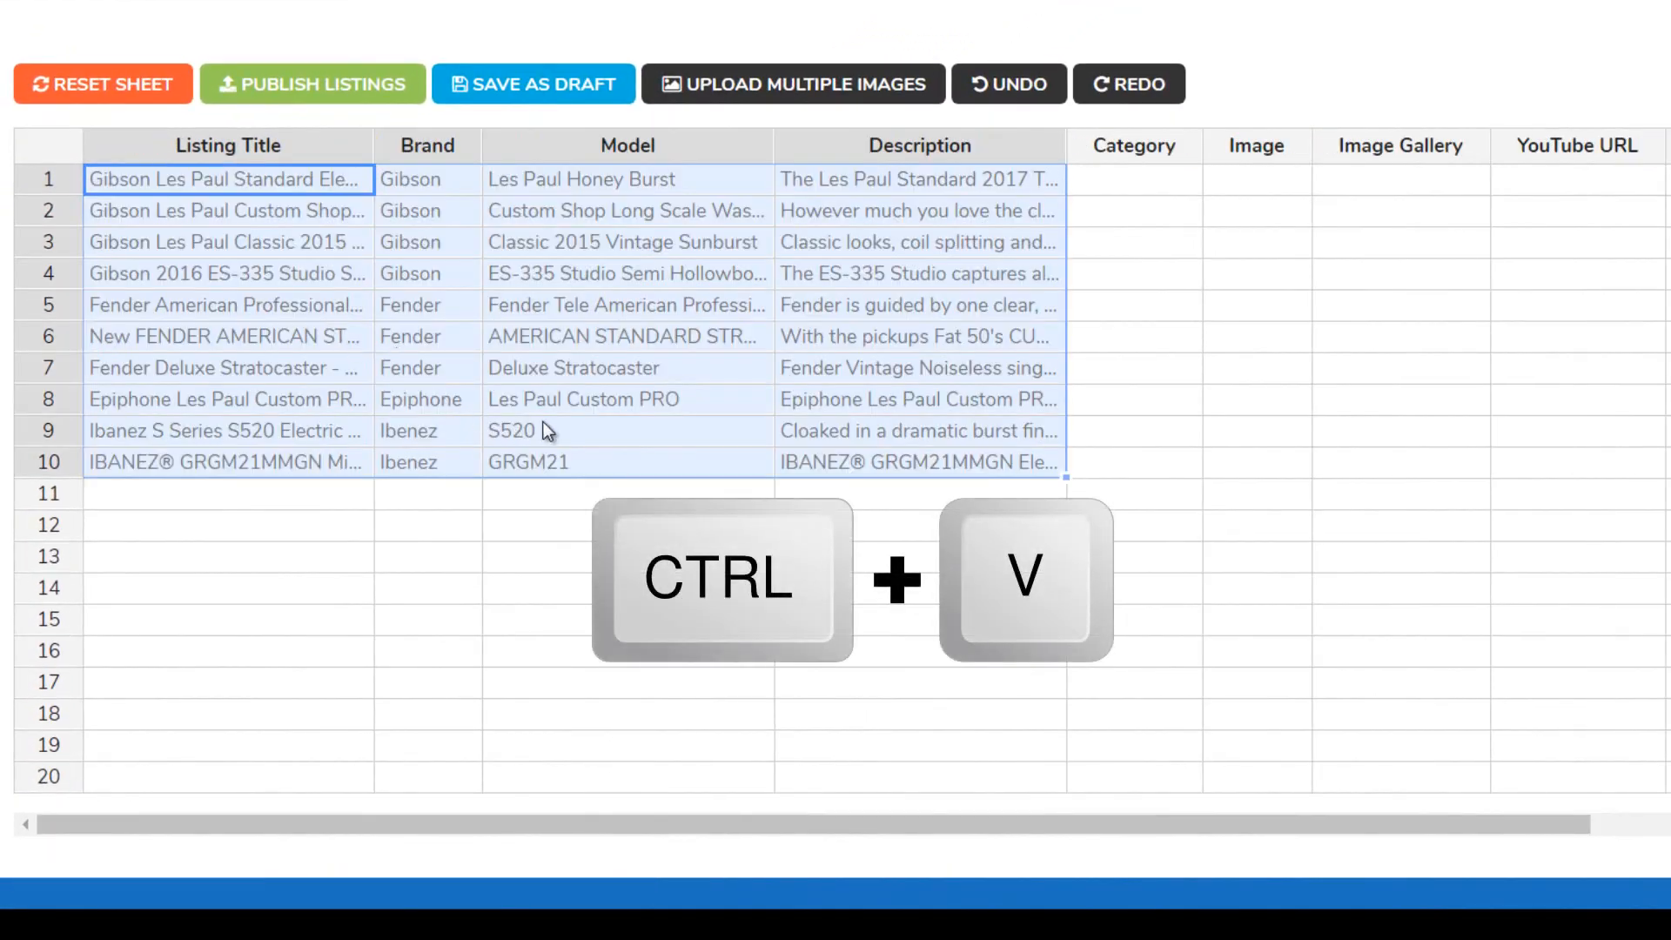
- View the full product description of the first listing, Les Paul Honey Burst, and close it without changes
{"action": "left_click", "coordinate": [572, 181]}
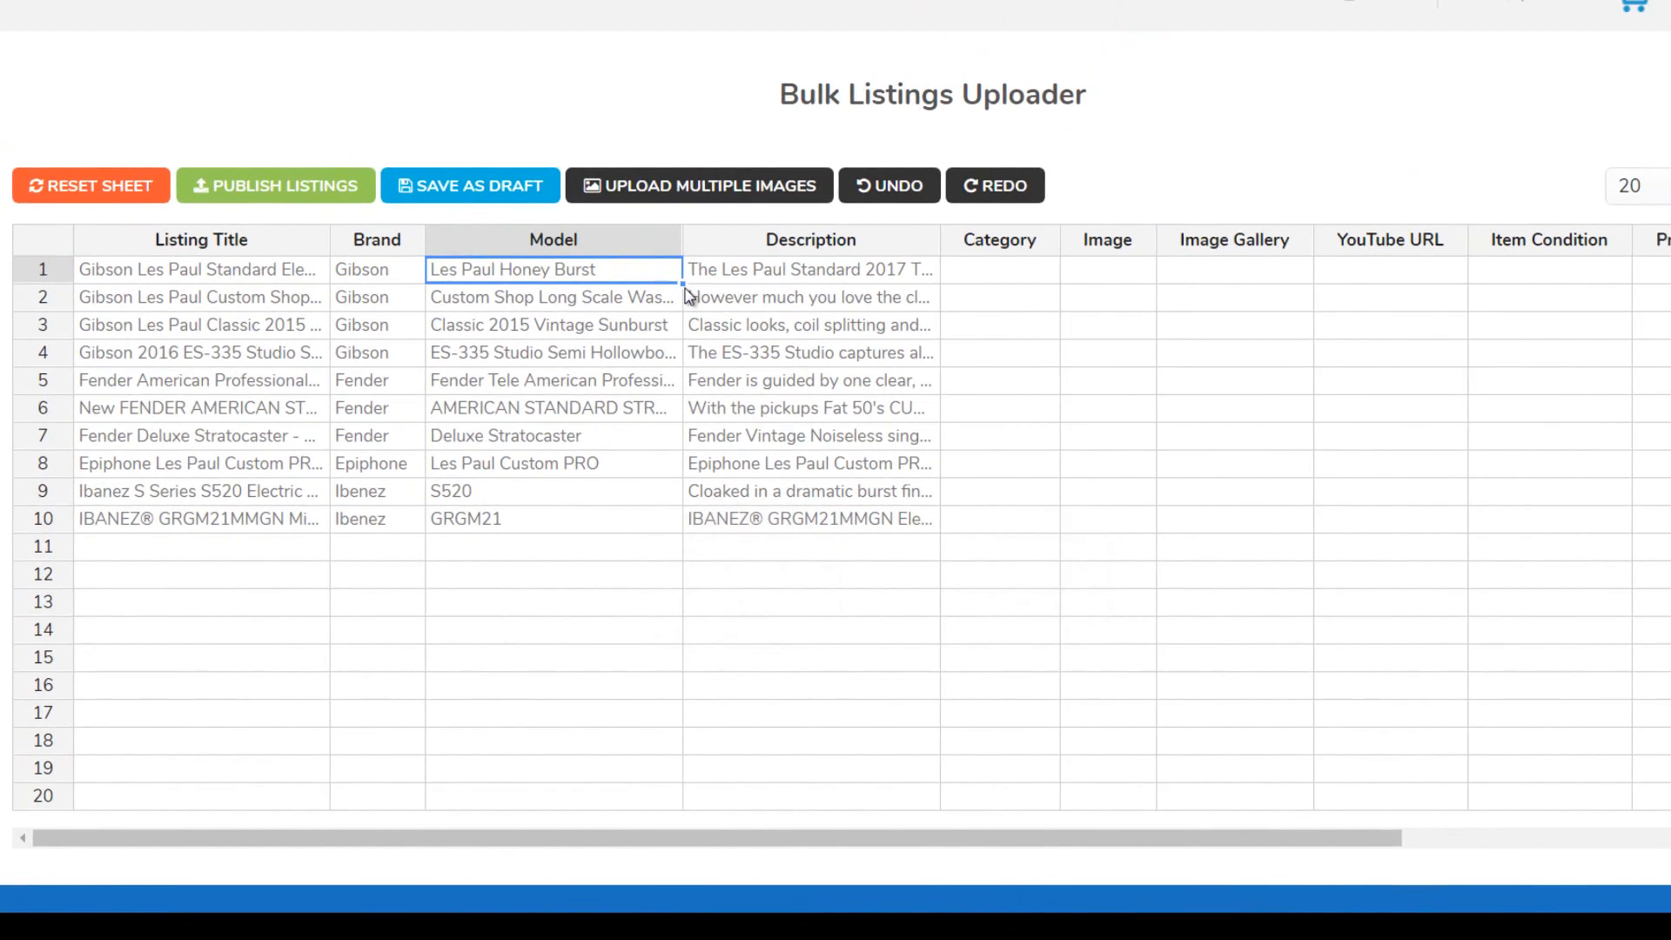
{"action": "left_click", "coordinate": [733, 275]}
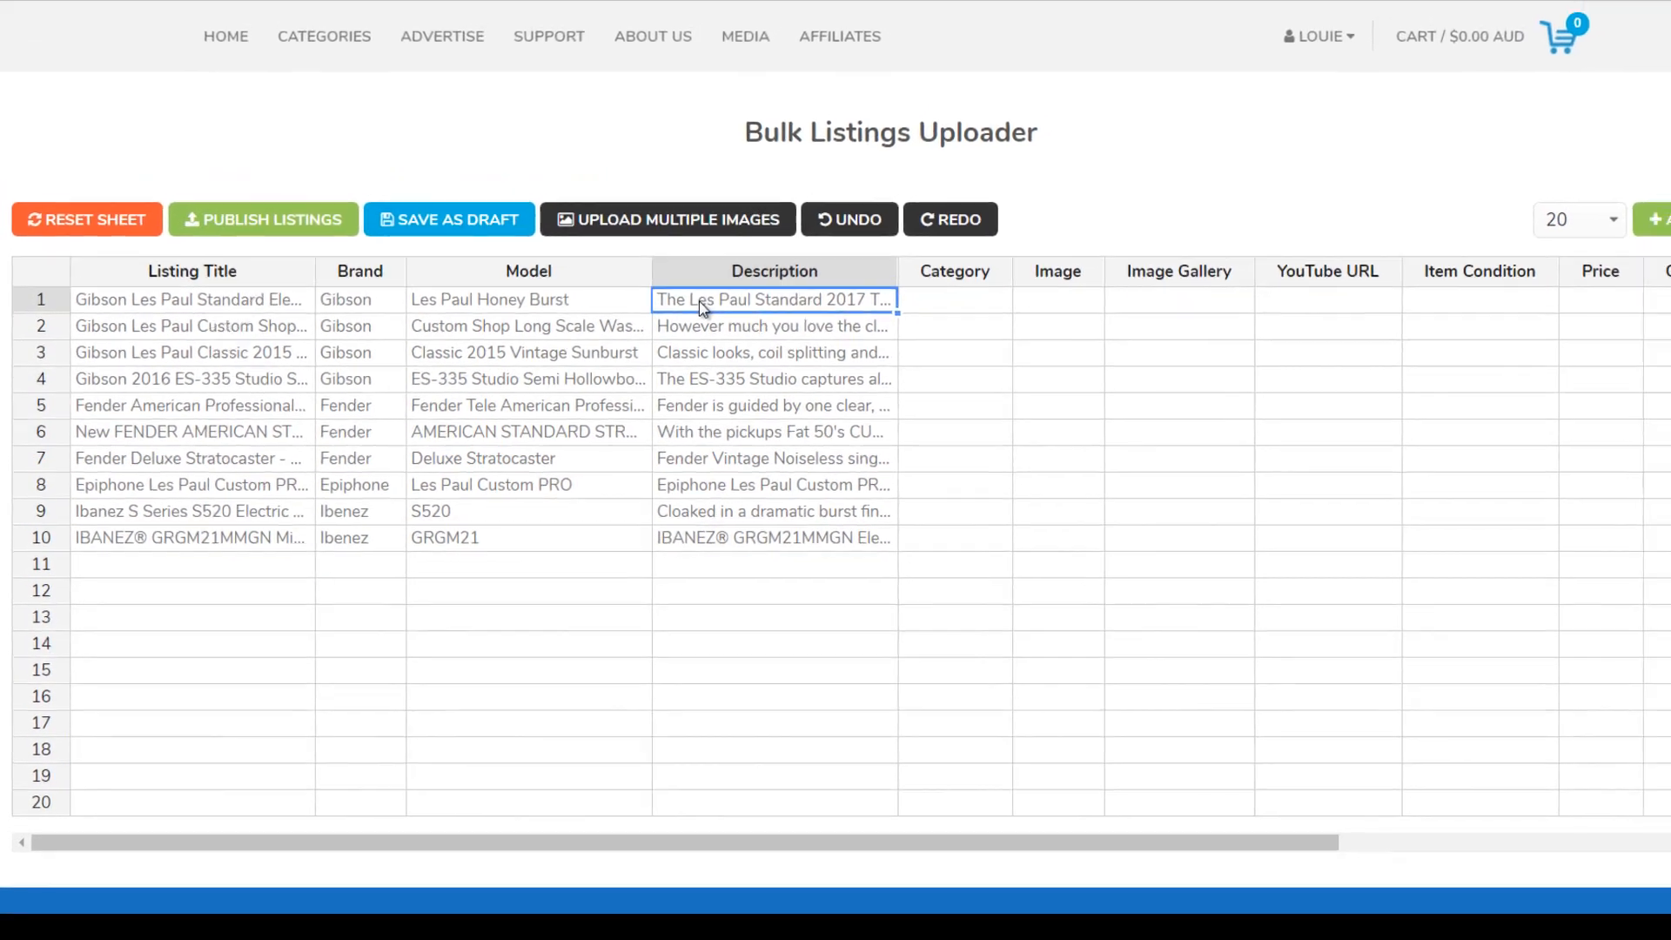
{"action": "double_click", "coordinate": [734, 275]}
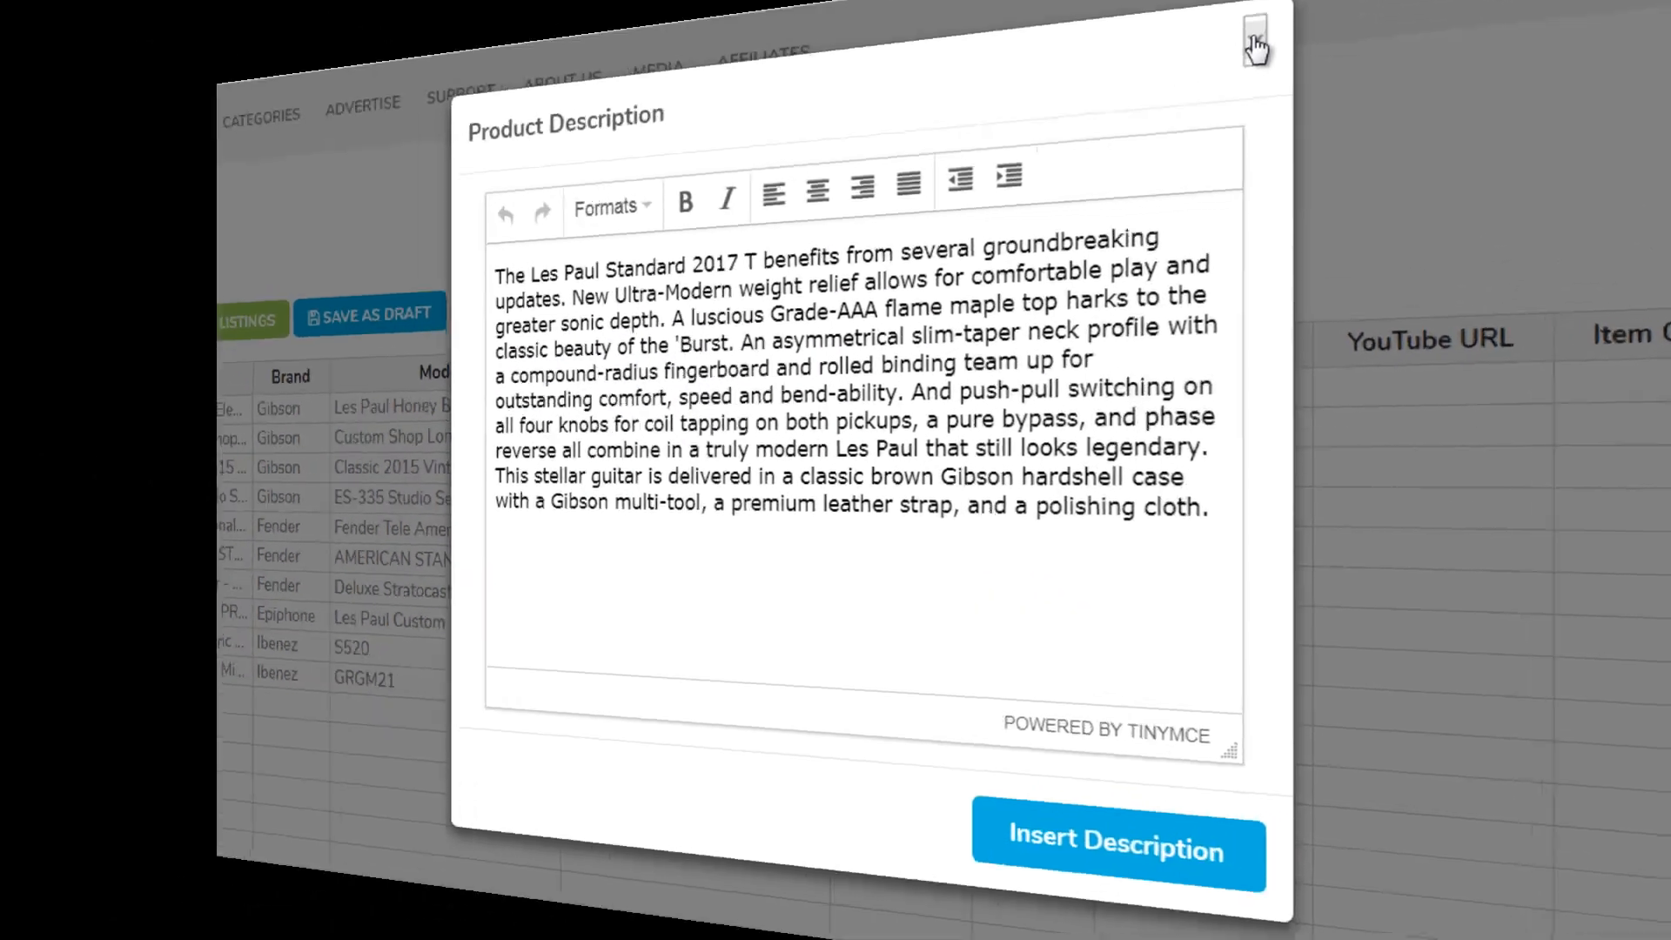
{"action": "left_click", "coordinate": [1181, 111]}
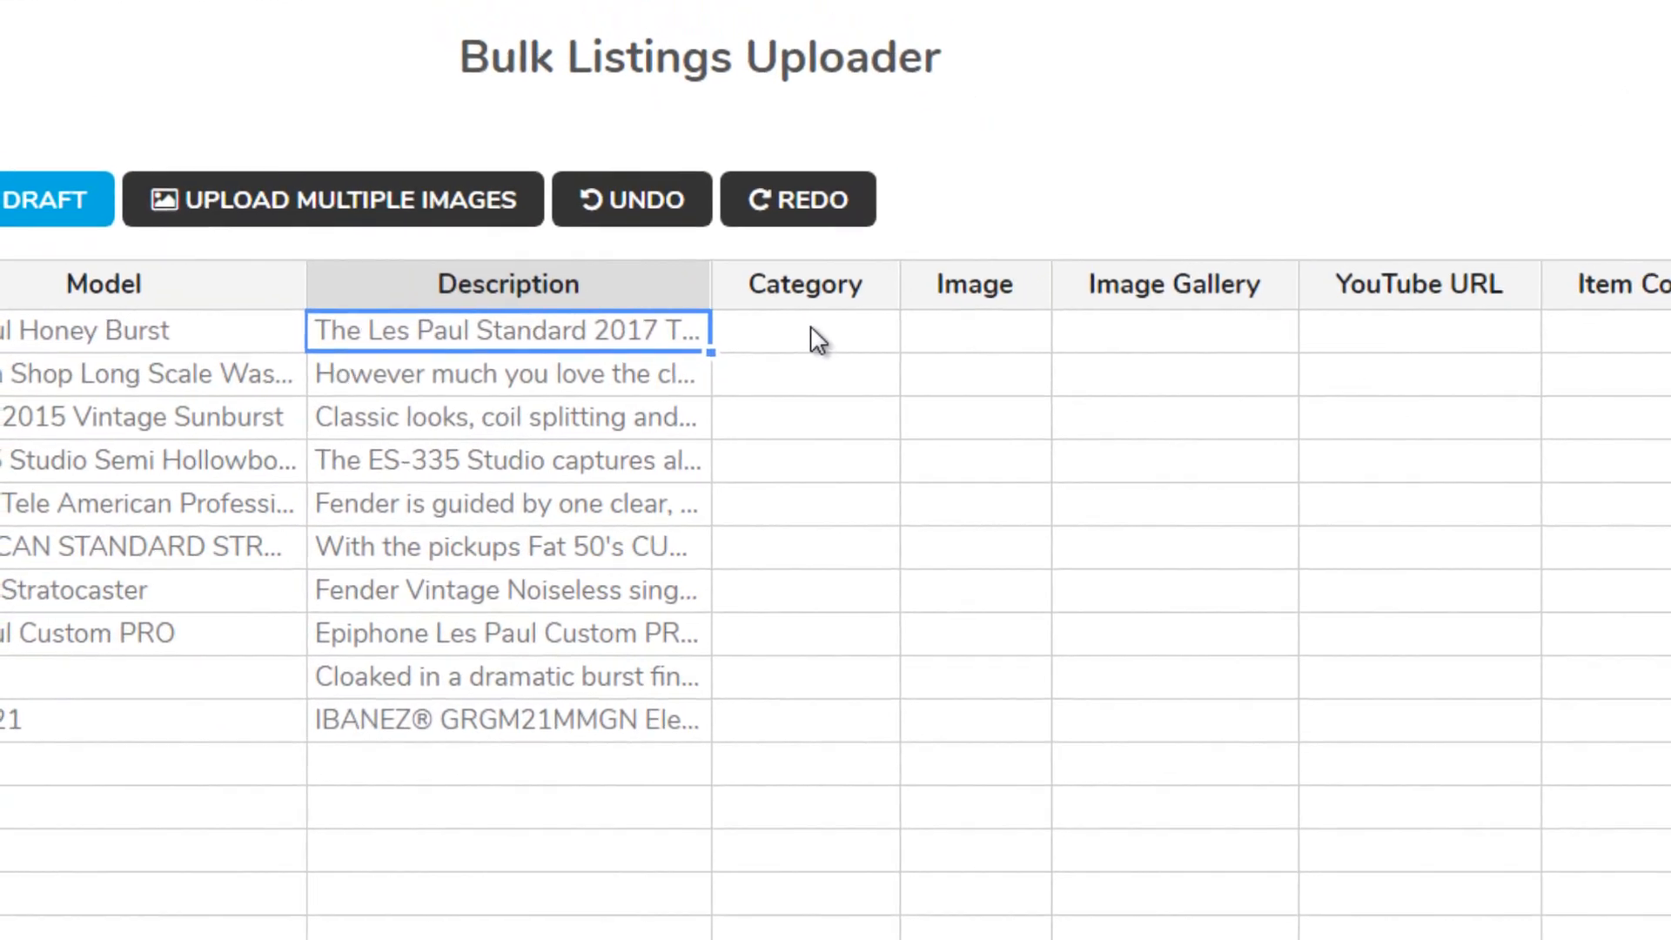
- Assign the first listing to Guitars & Bass, Electric Guitars, Full Size Electric Guitars, duplicating the category to 10 rows below
{"action": "double_click", "coordinate": [750, 242]}
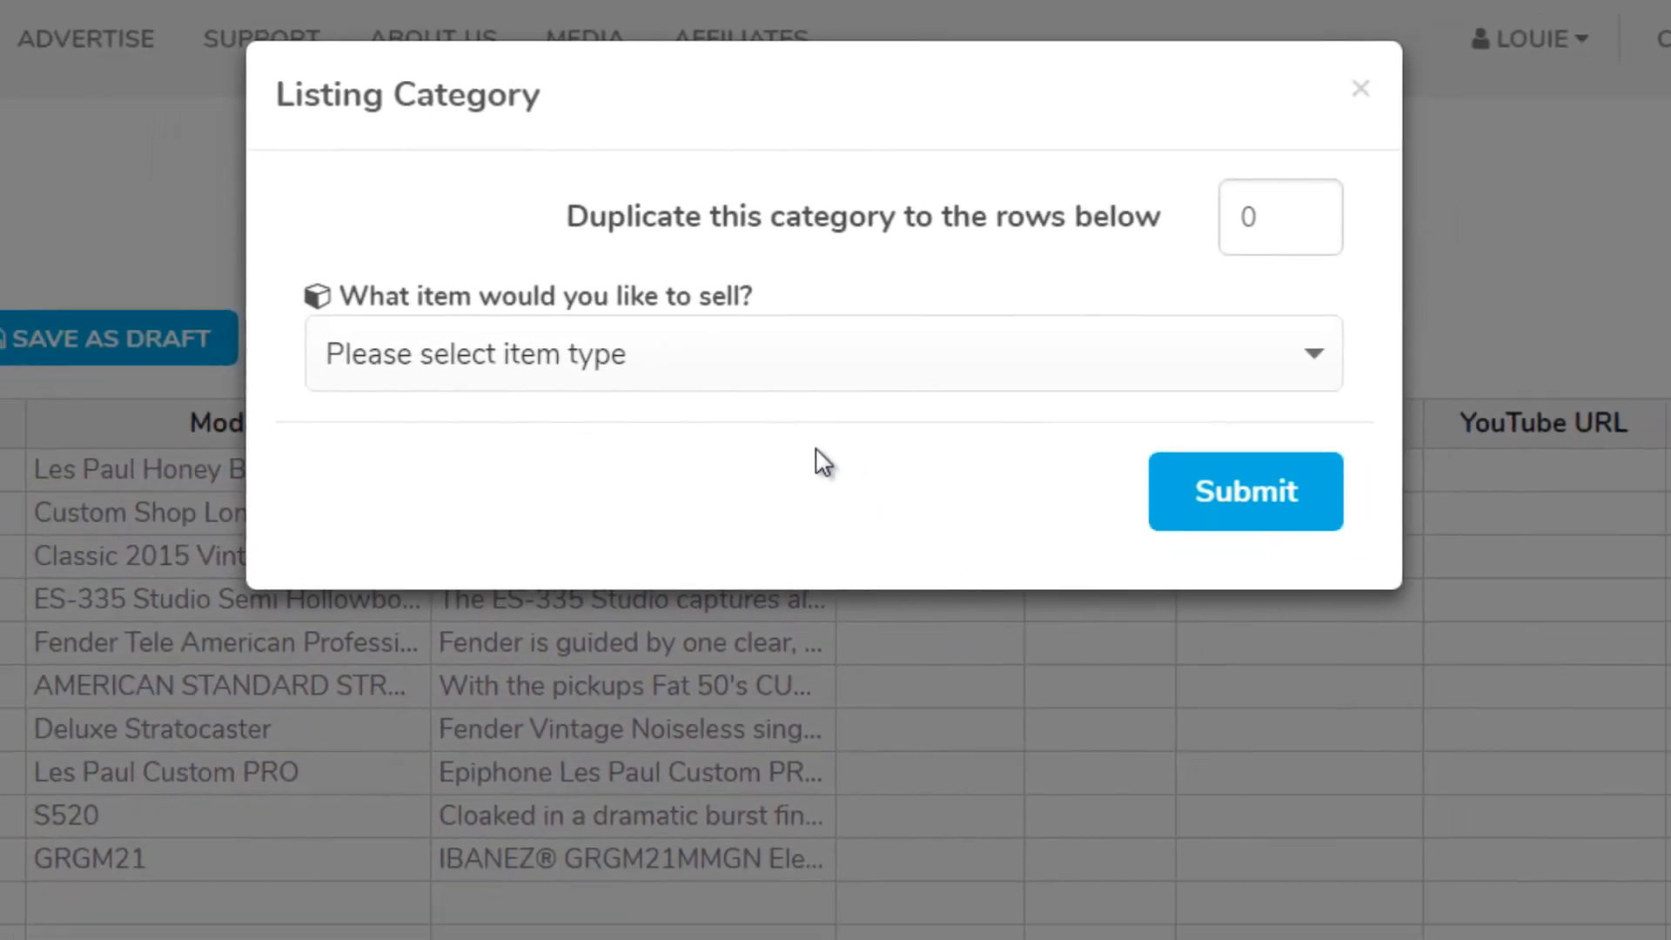
{"action": "left_click", "coordinate": [784, 371]}
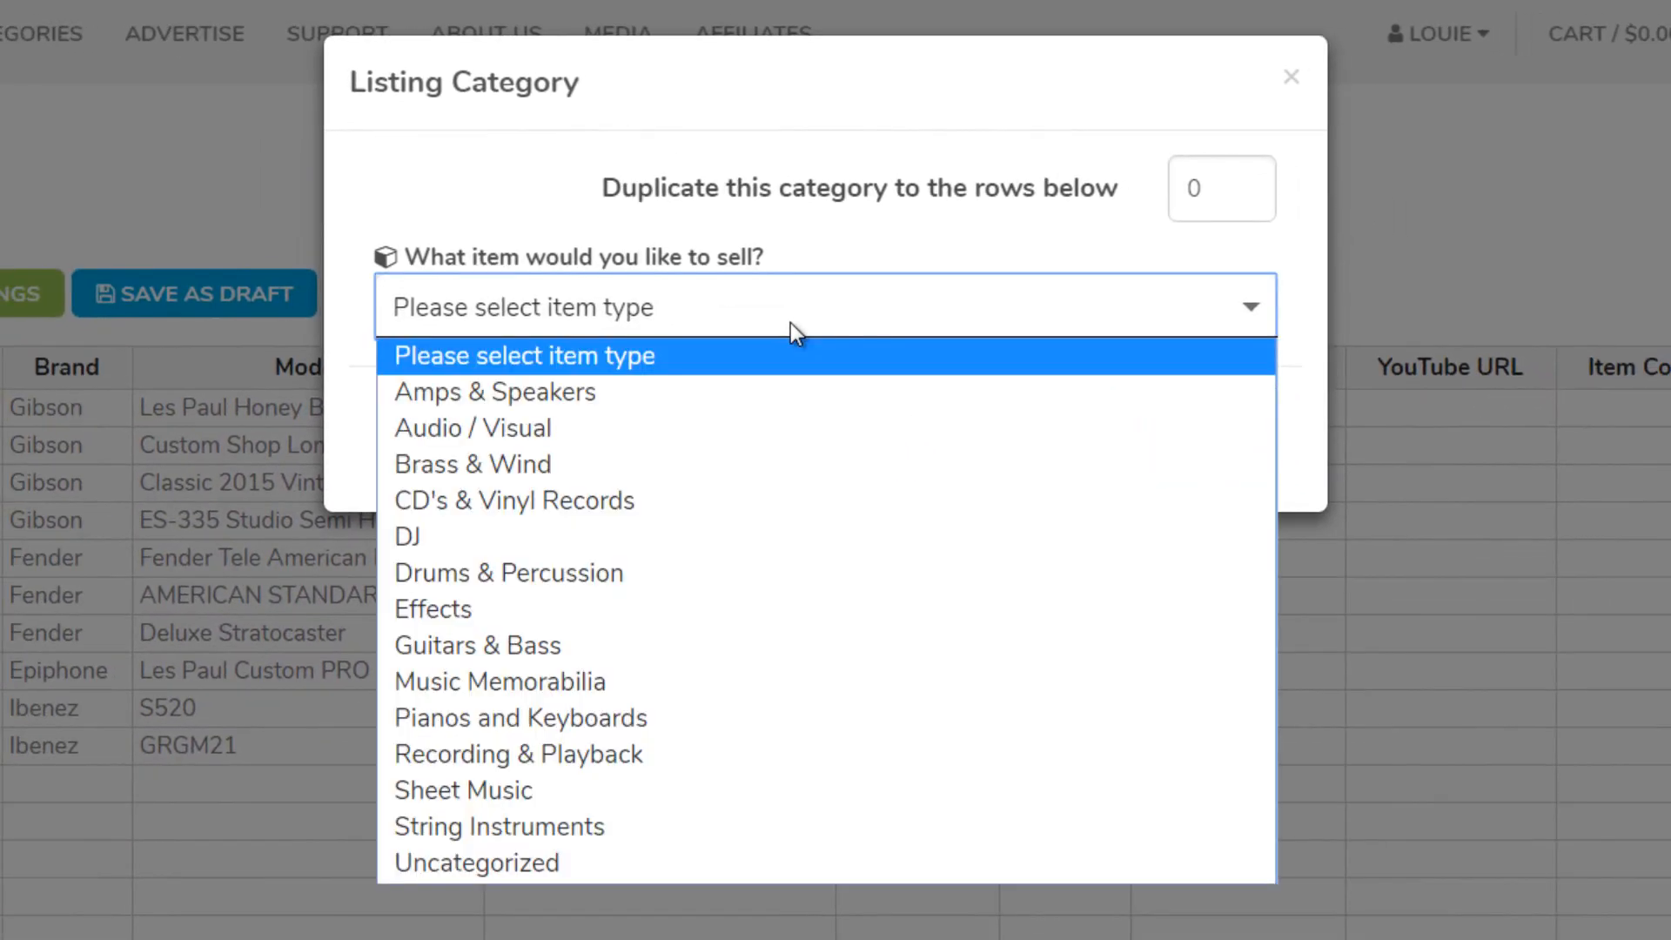
{"action": "left_click", "coordinate": [552, 657]}
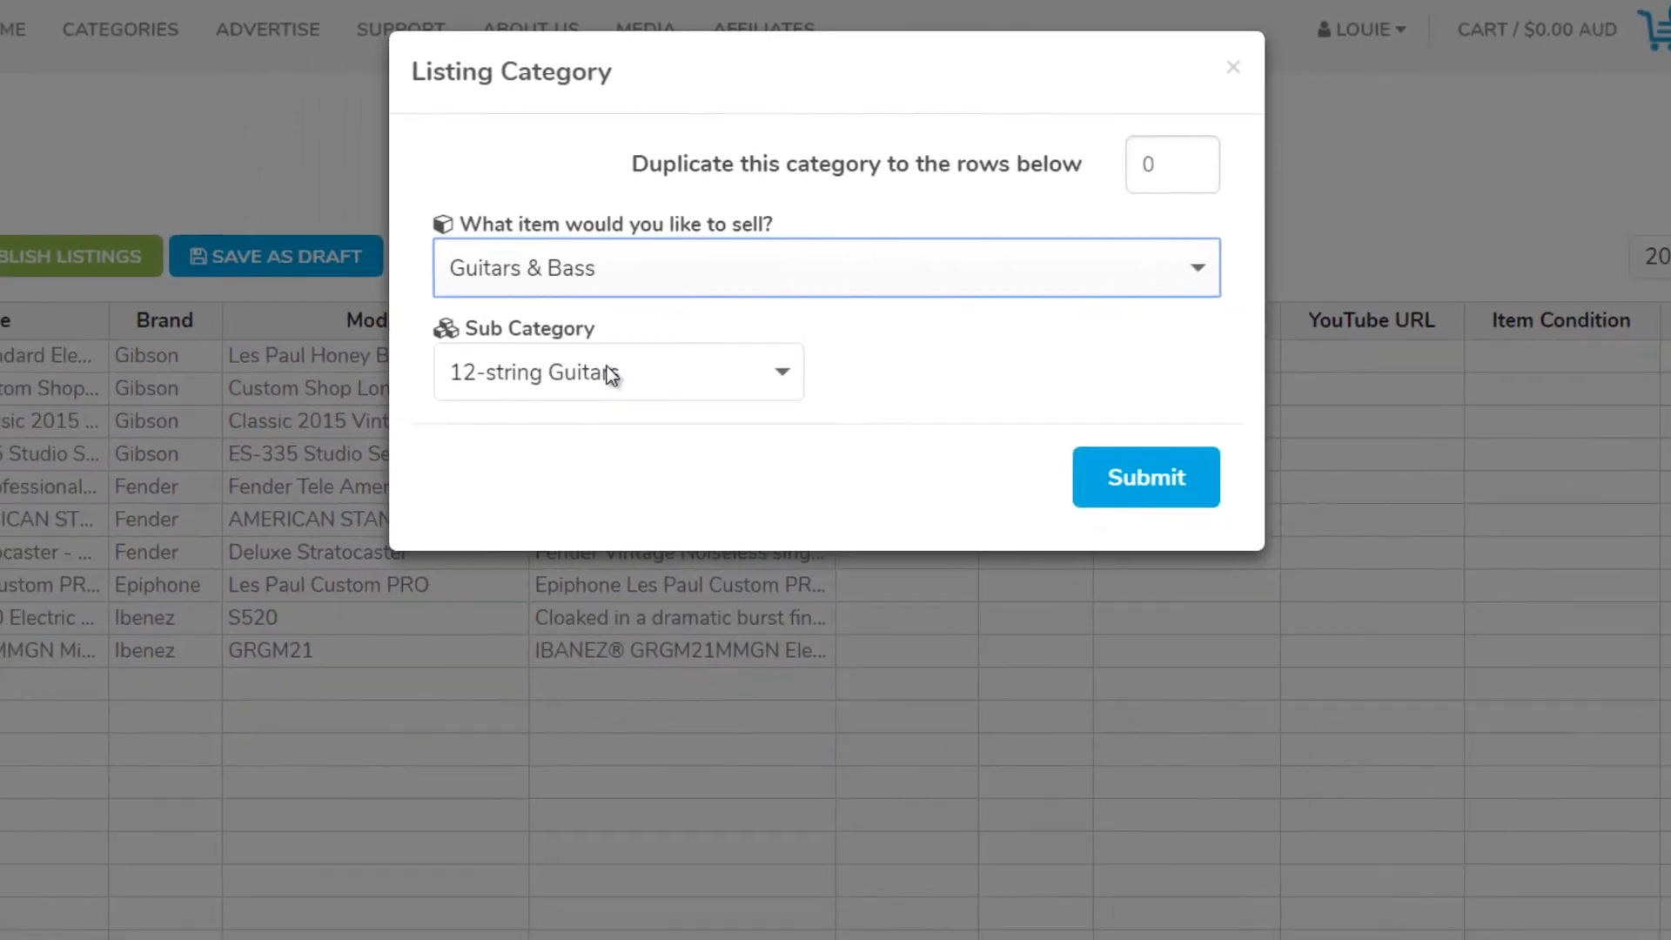
{"action": "left_click", "coordinate": [612, 374]}
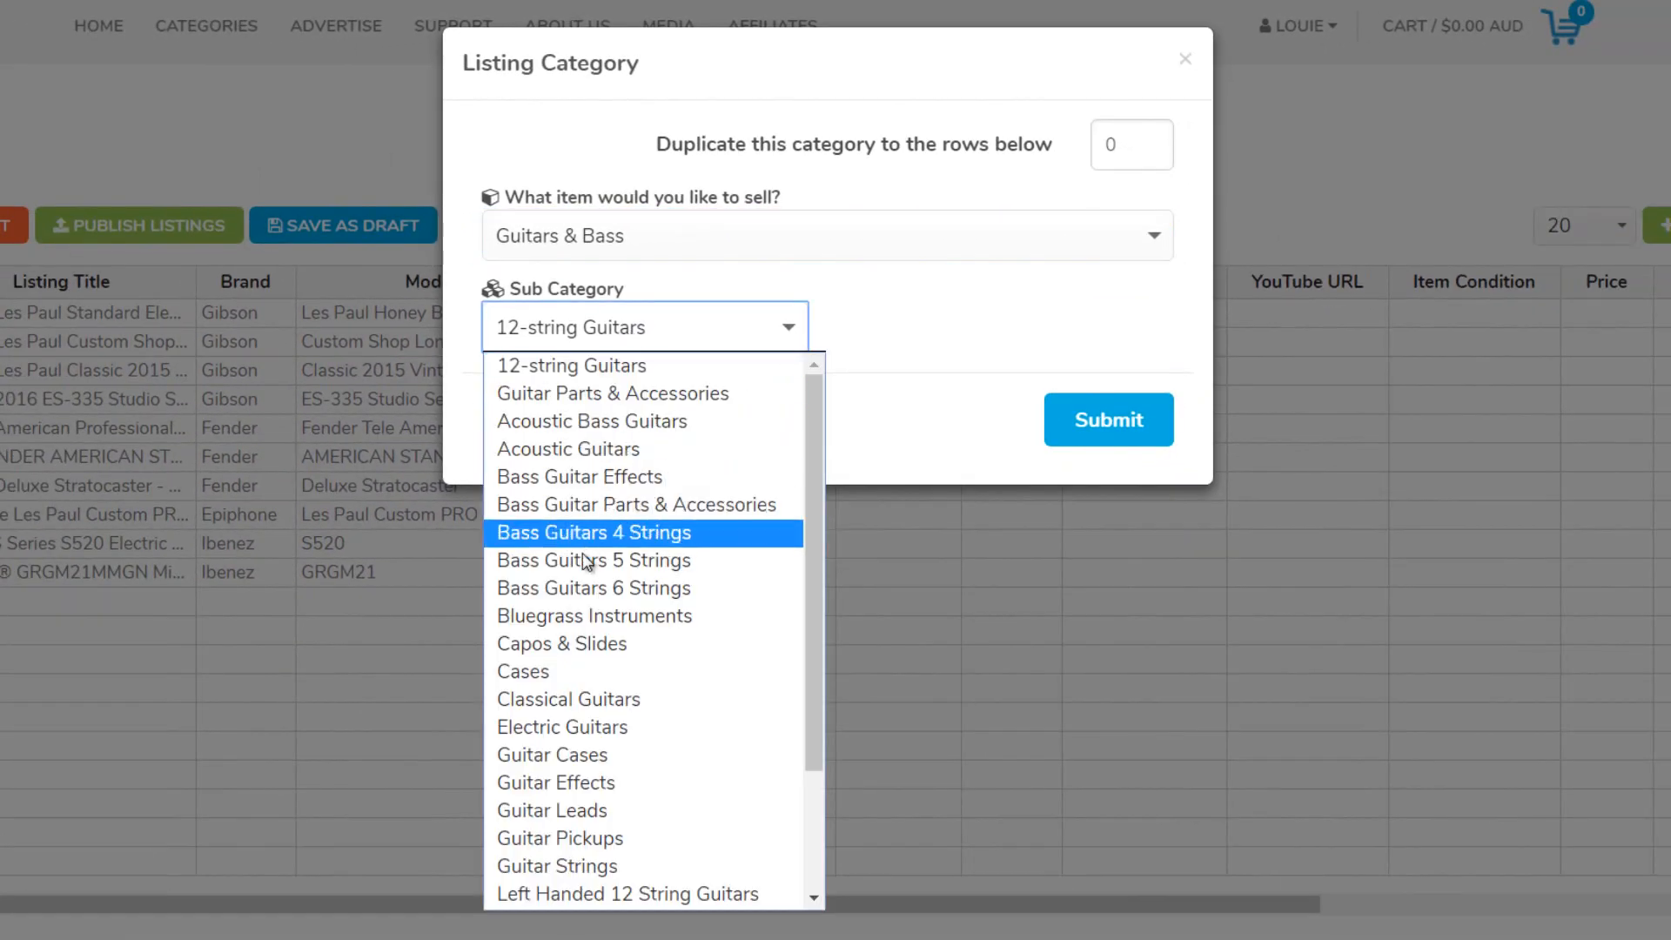
{"action": "left_click", "coordinate": [578, 725]}
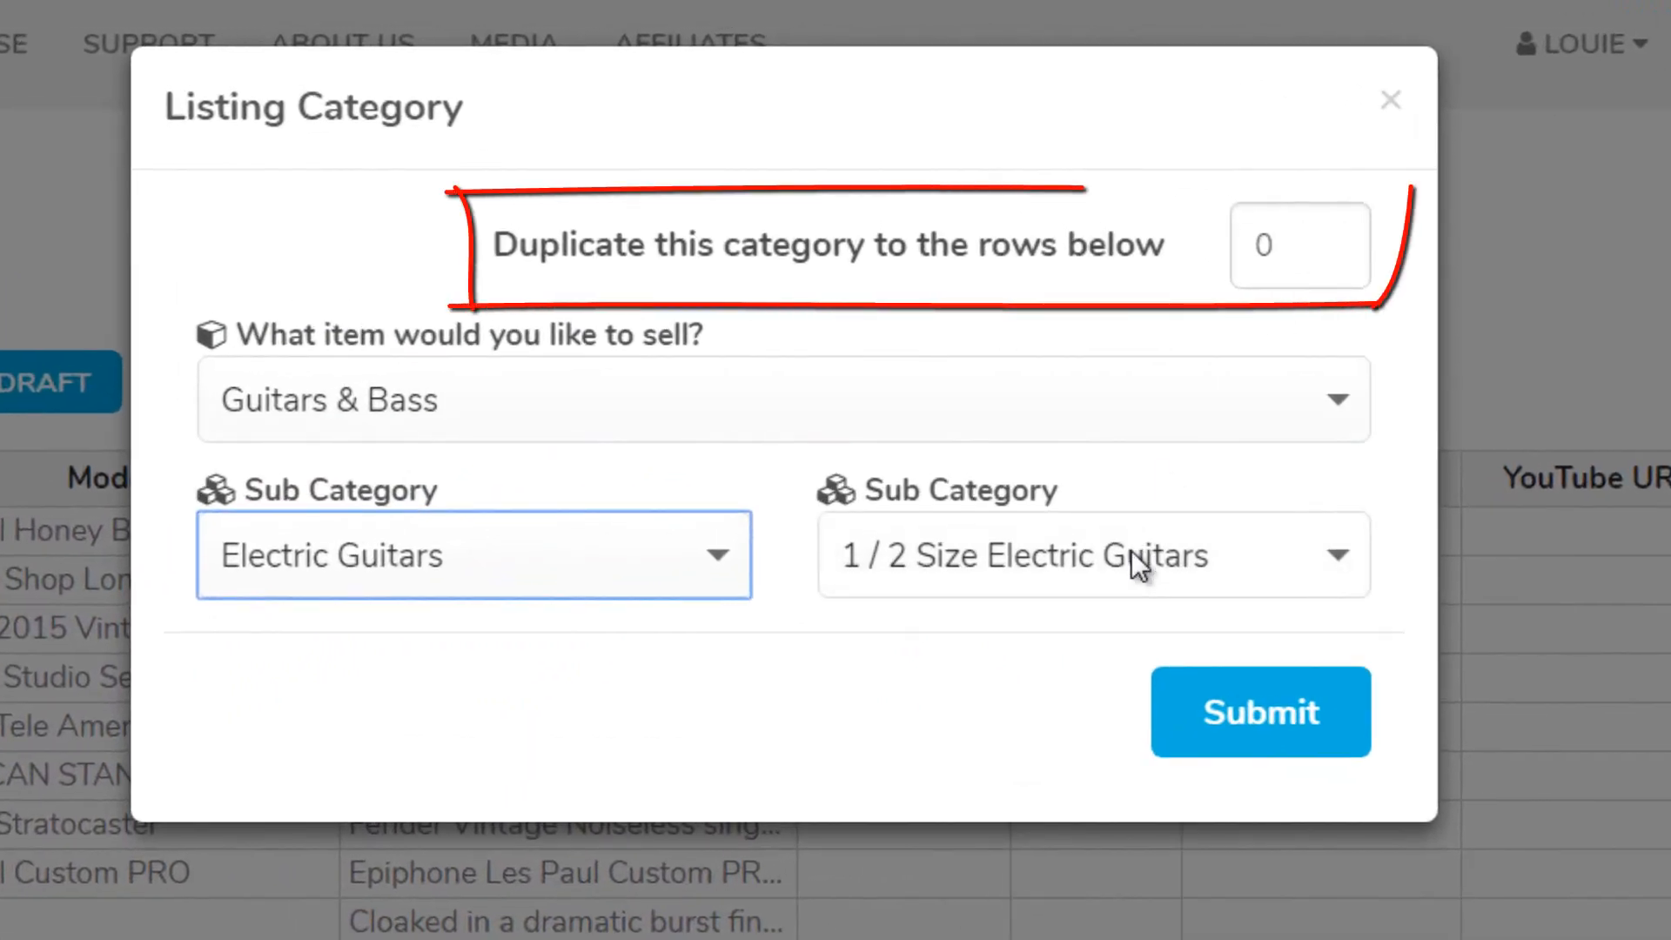
{"action": "left_click", "coordinate": [1131, 550]}
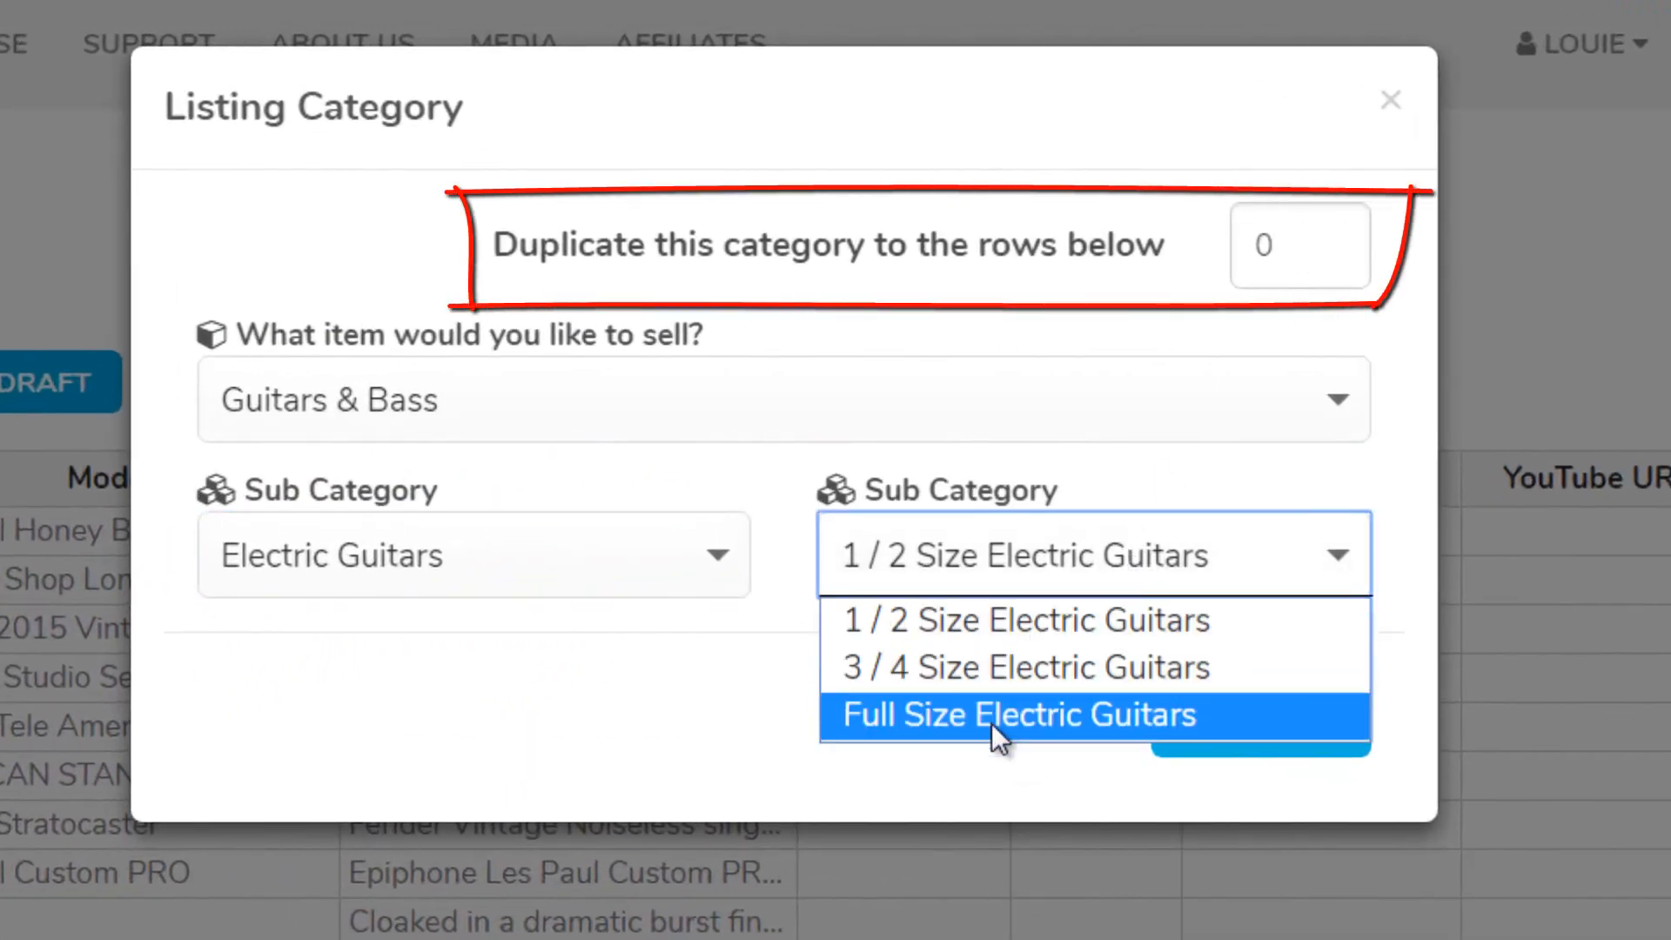
{"action": "left_click", "coordinate": [984, 722]}
{"action": "left_click_drag", "start_coordinate": [1287, 249], "coordinate": [1228, 248]}
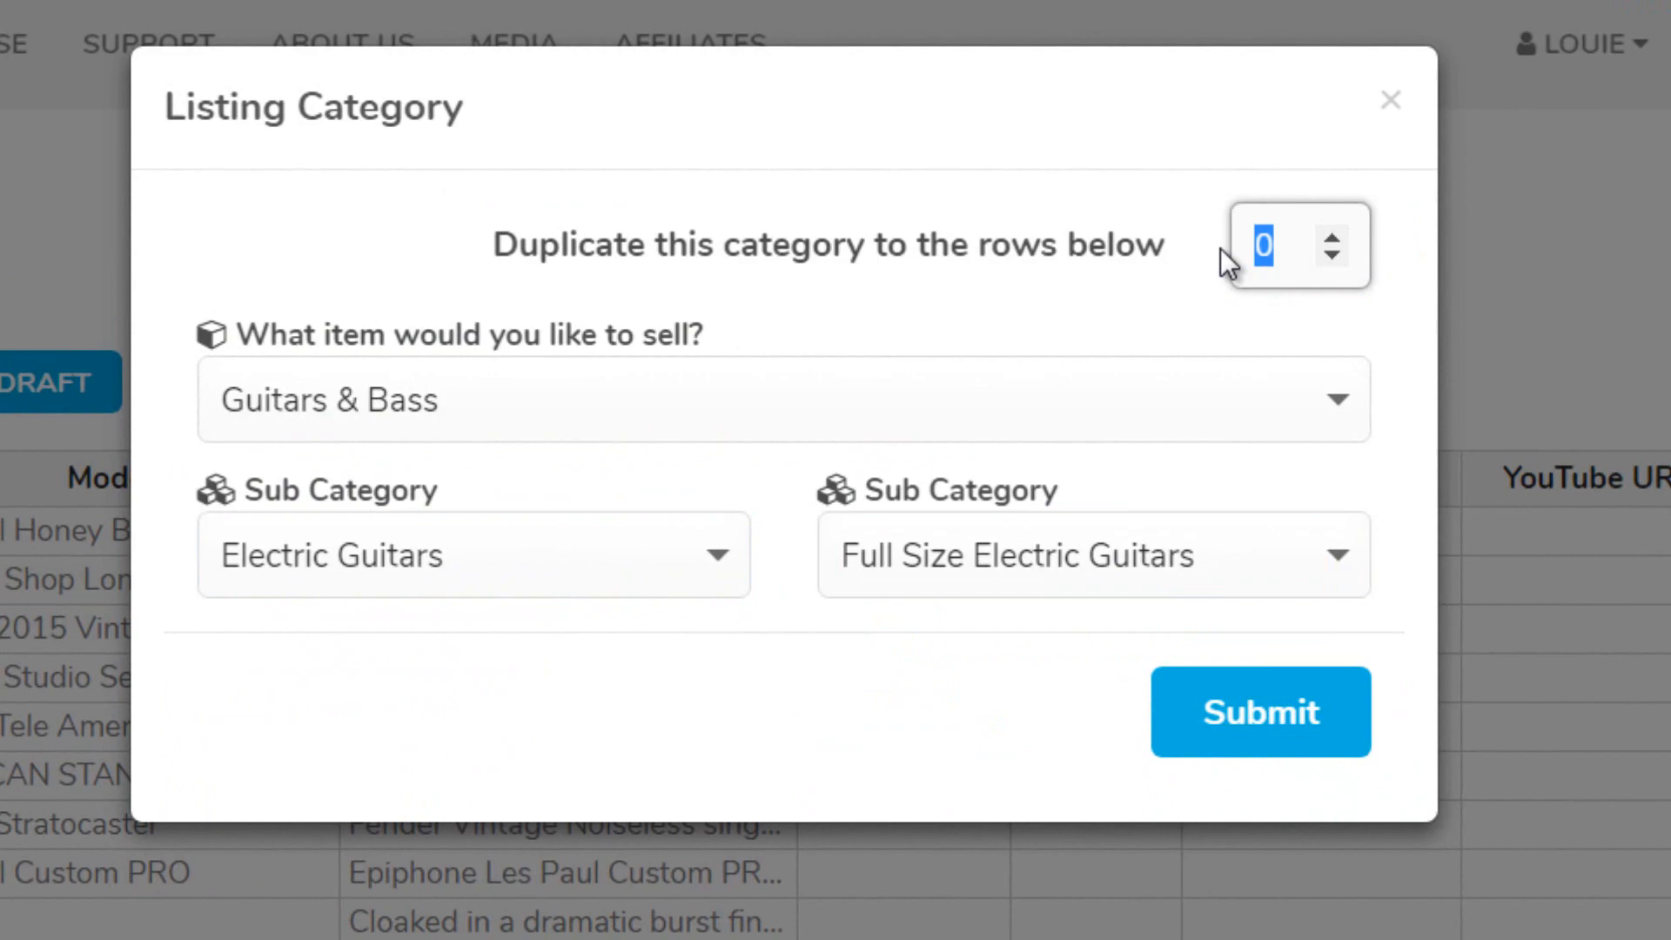
{"action": "type", "text": "10"}
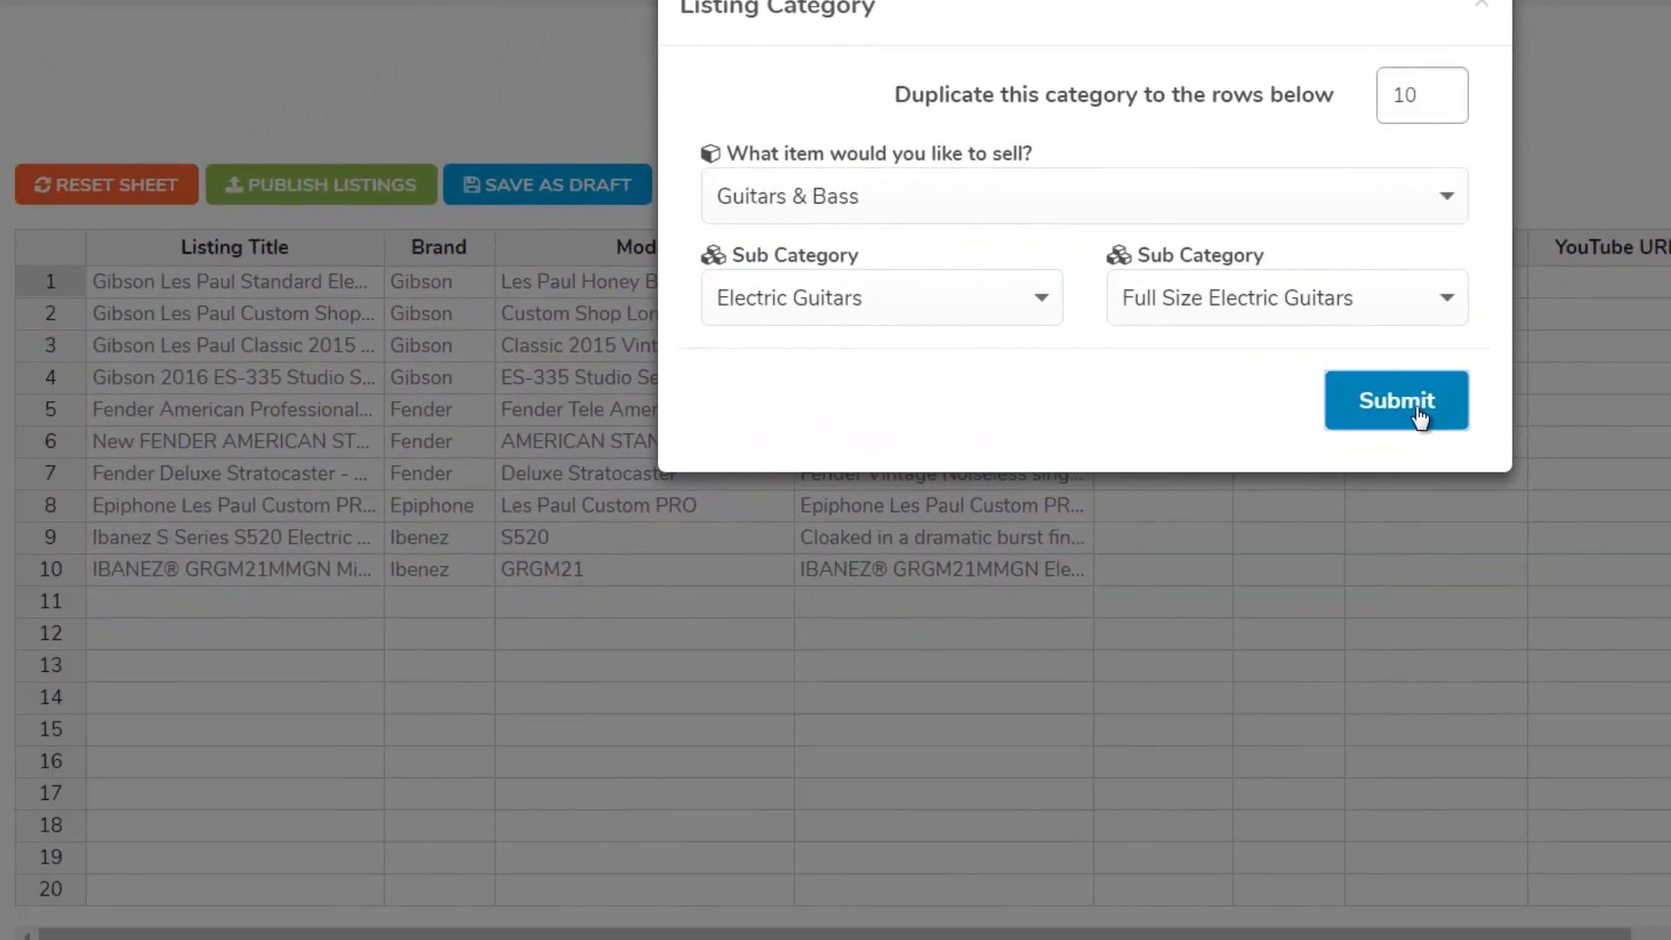
{"action": "left_click", "coordinate": [1410, 436]}
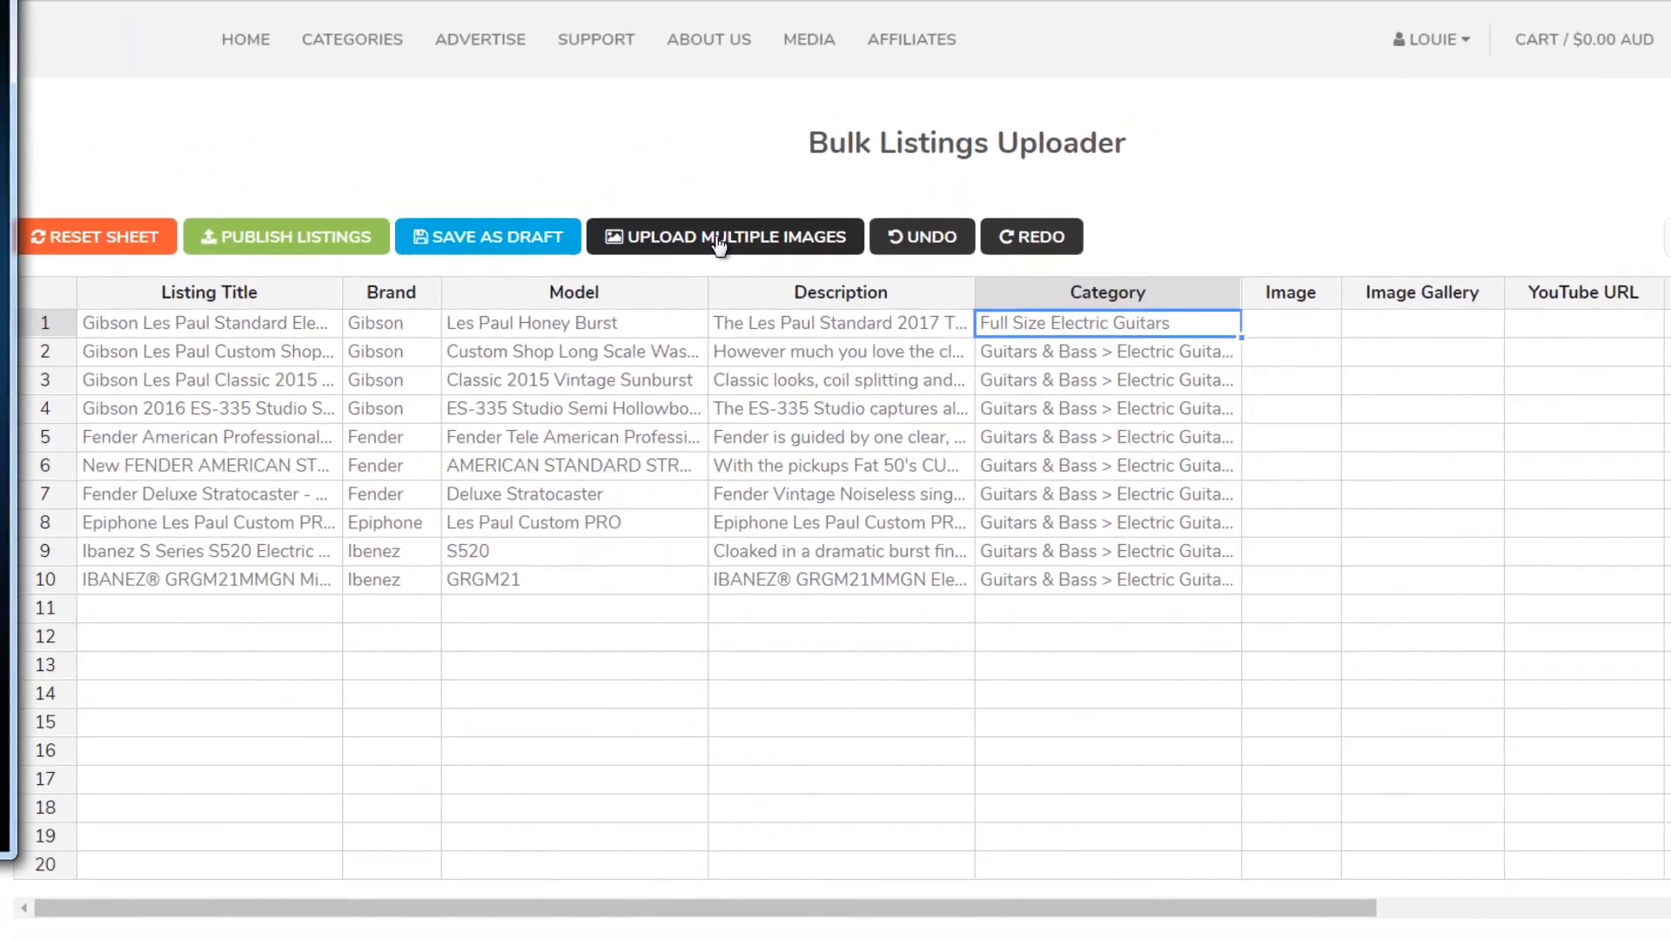
- Upload all the guitar pictures in the IMAGES folder to the bulk uploader
{"action": "left_click", "coordinate": [808, 193]}
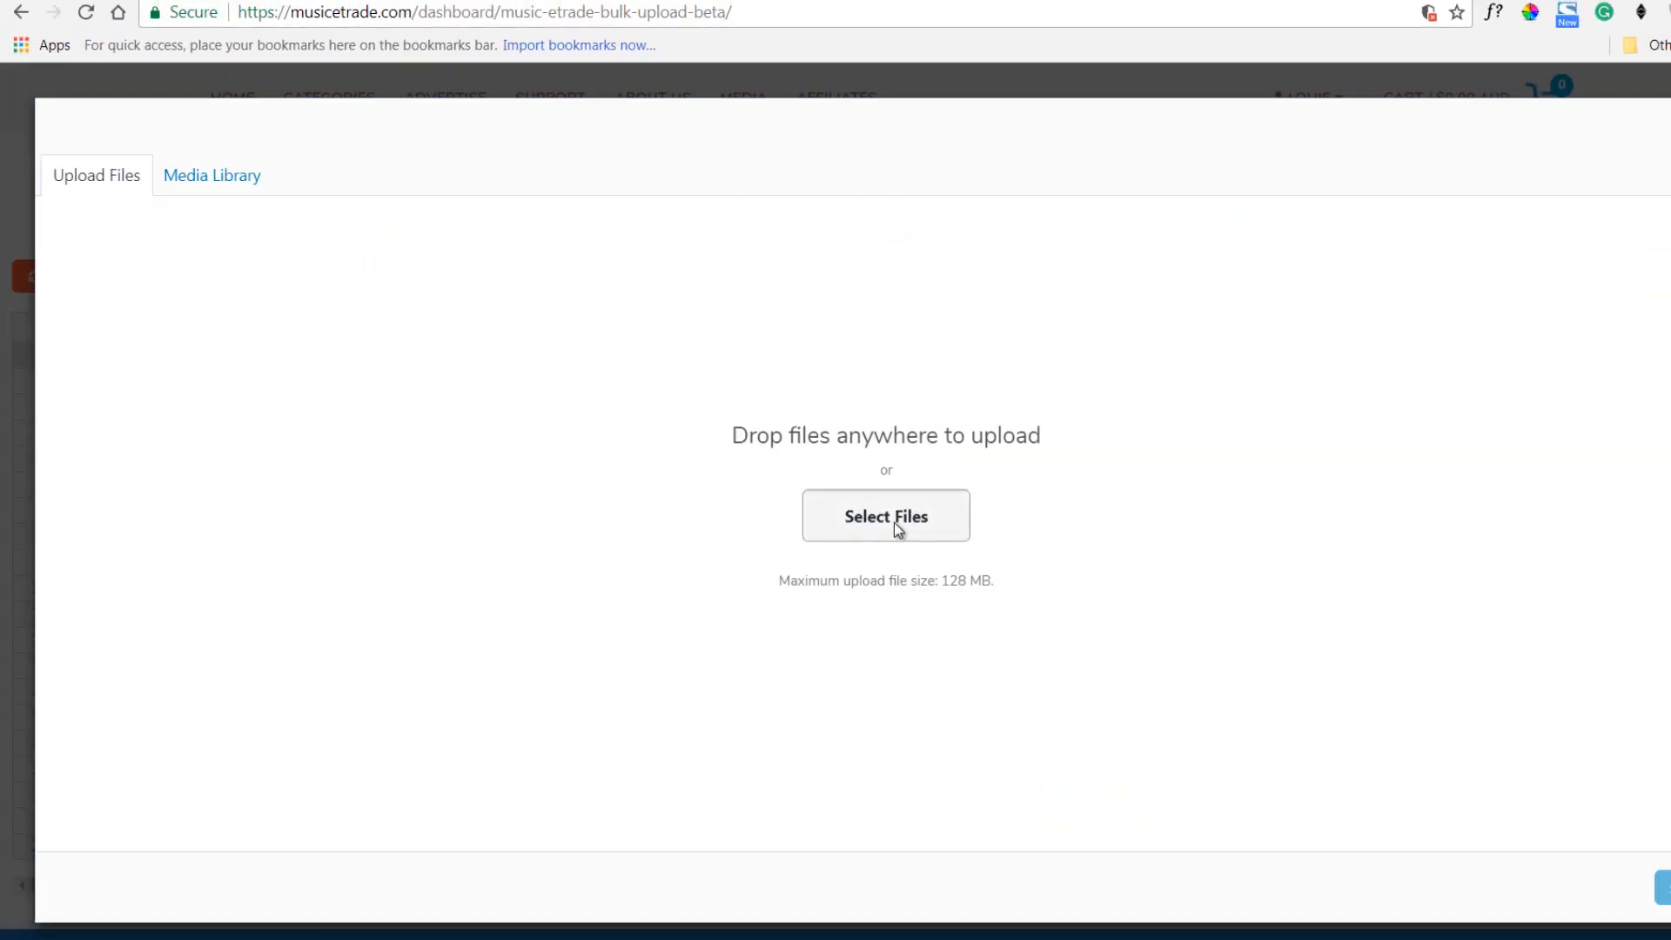
{"action": "left_click", "coordinate": [895, 522]}
{"action": "left_click", "coordinate": [397, 235]}
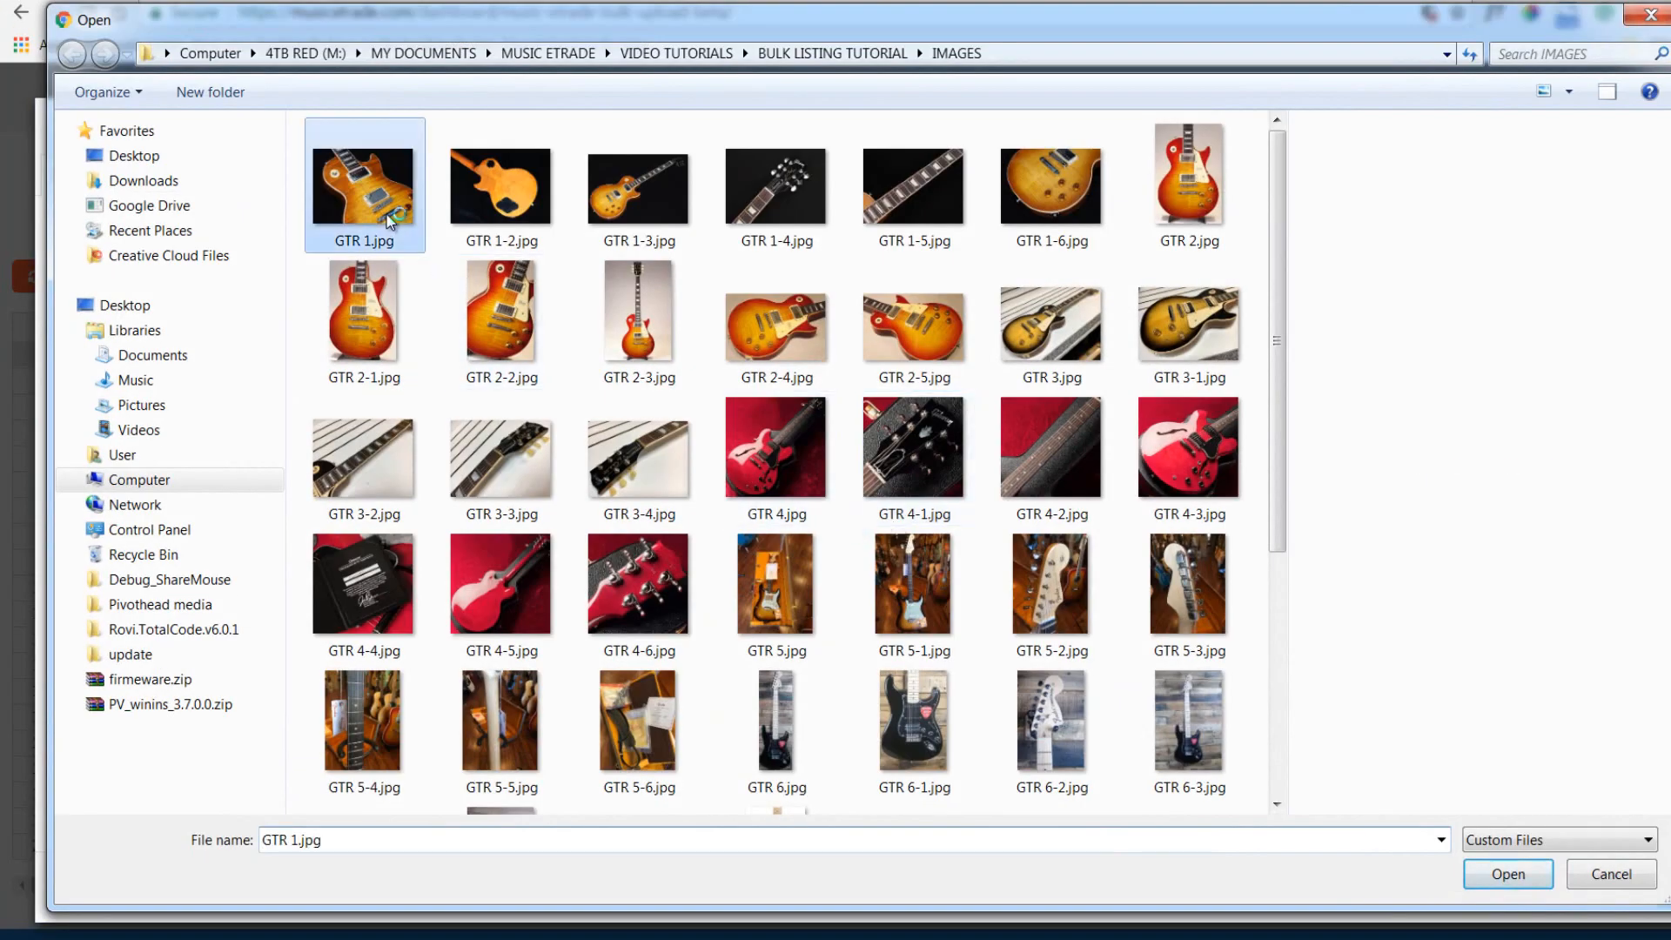
{"action": "key", "text": "ctrl+a"}
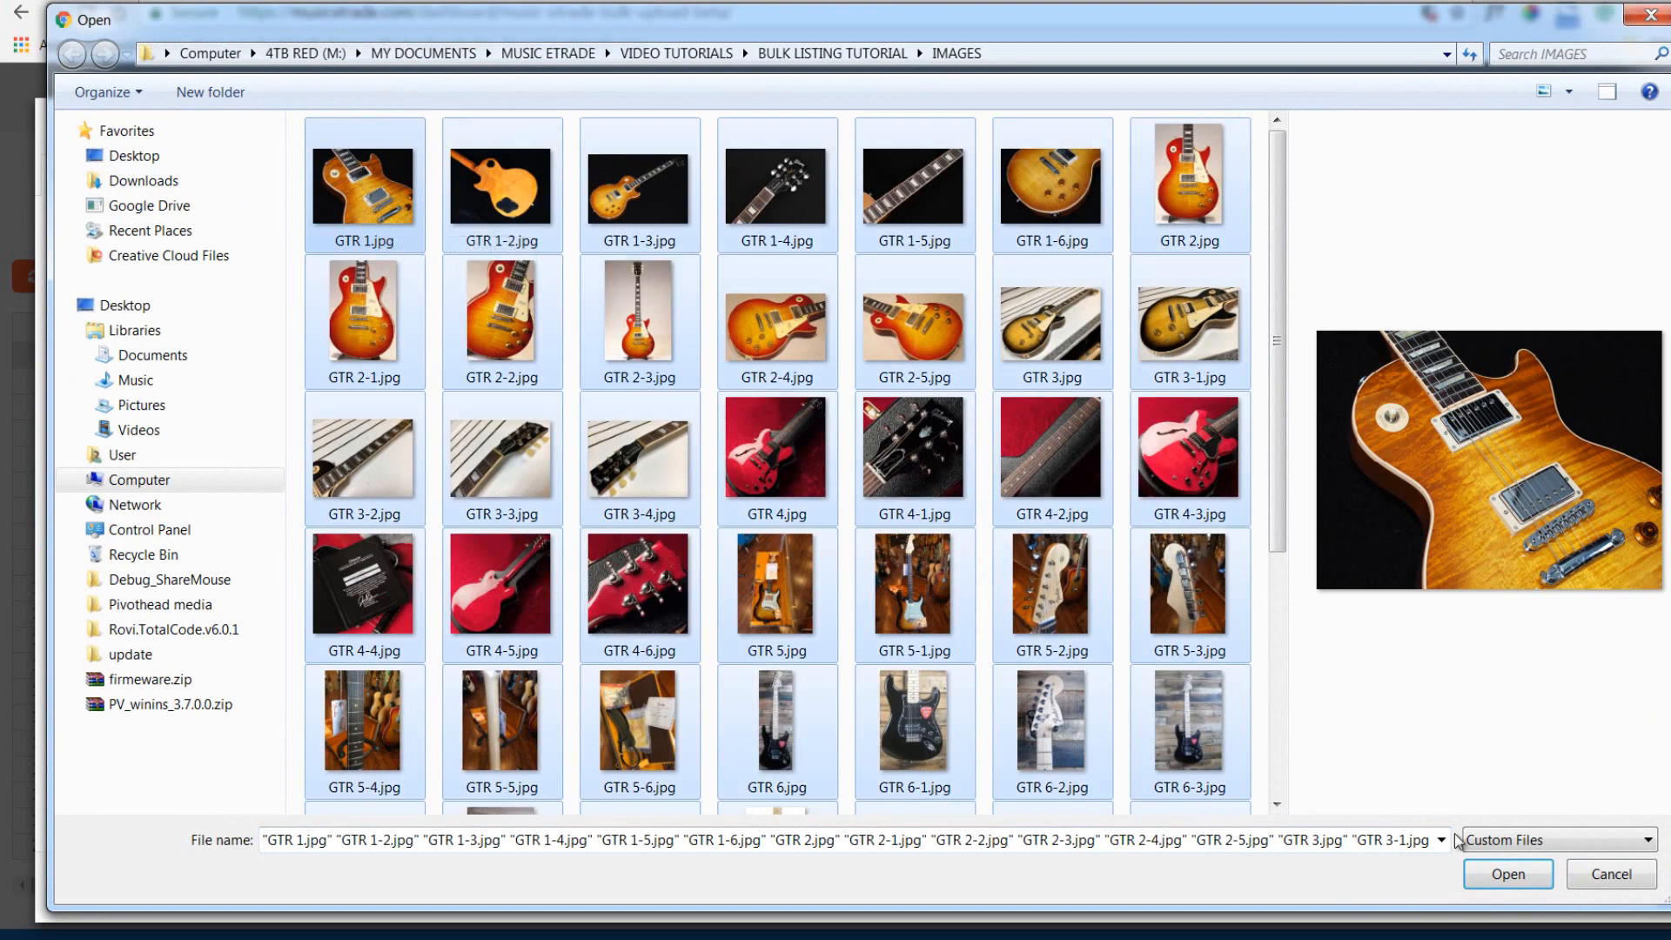
{"action": "left_click", "coordinate": [1489, 875]}
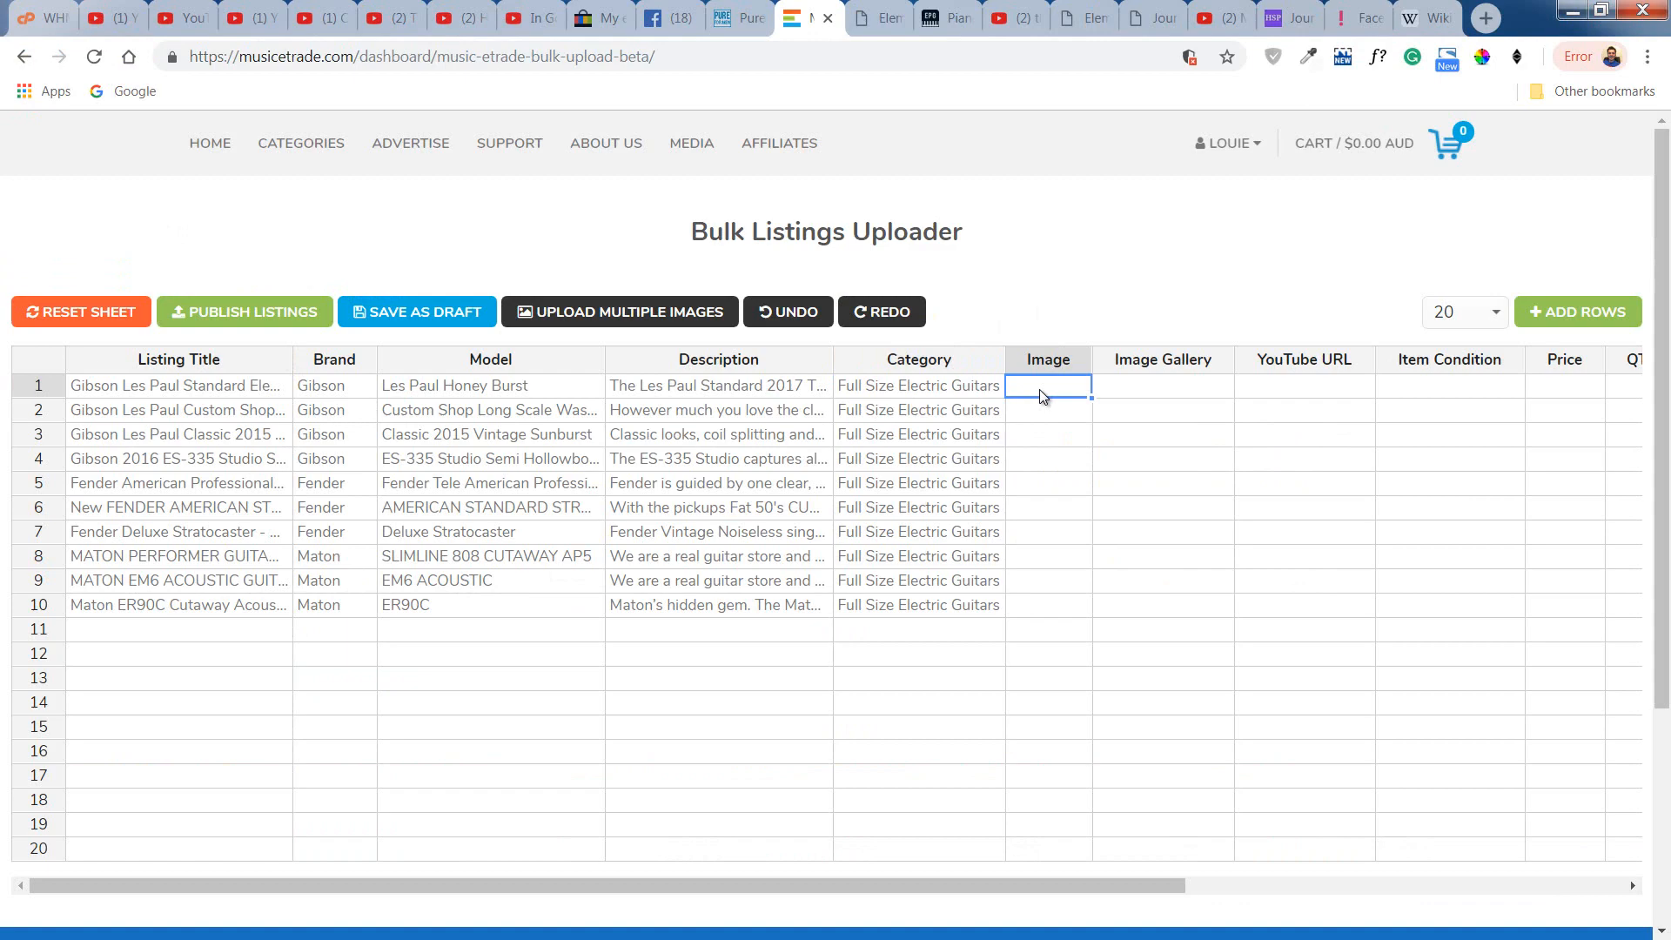
- Apply the image gtr-1-3jpg to the Gibson Les Paul Standard Electric Guitar Honey Burst 2016 listing
{"action": "left_click", "coordinate": [1040, 390]}
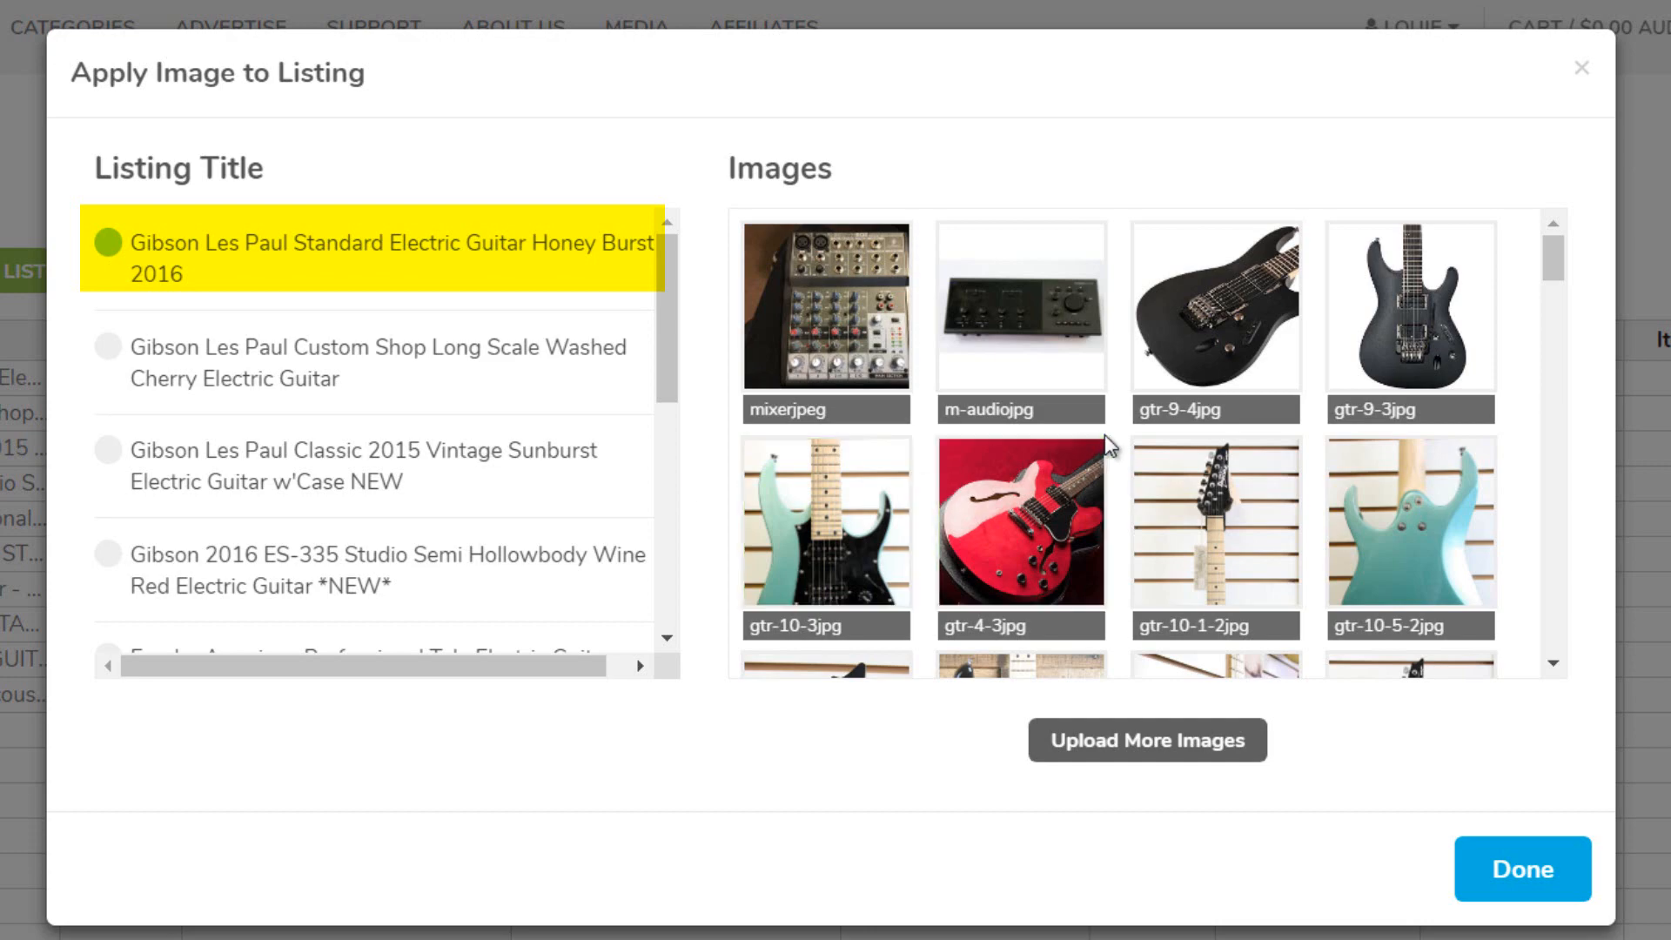
{"action": "scroll", "coordinate": [1104, 442], "scroll_direction": "down", "scroll_amount": 10}
{"action": "scroll", "coordinate": [1101, 444], "scroll_direction": "down", "scroll_amount": 10}
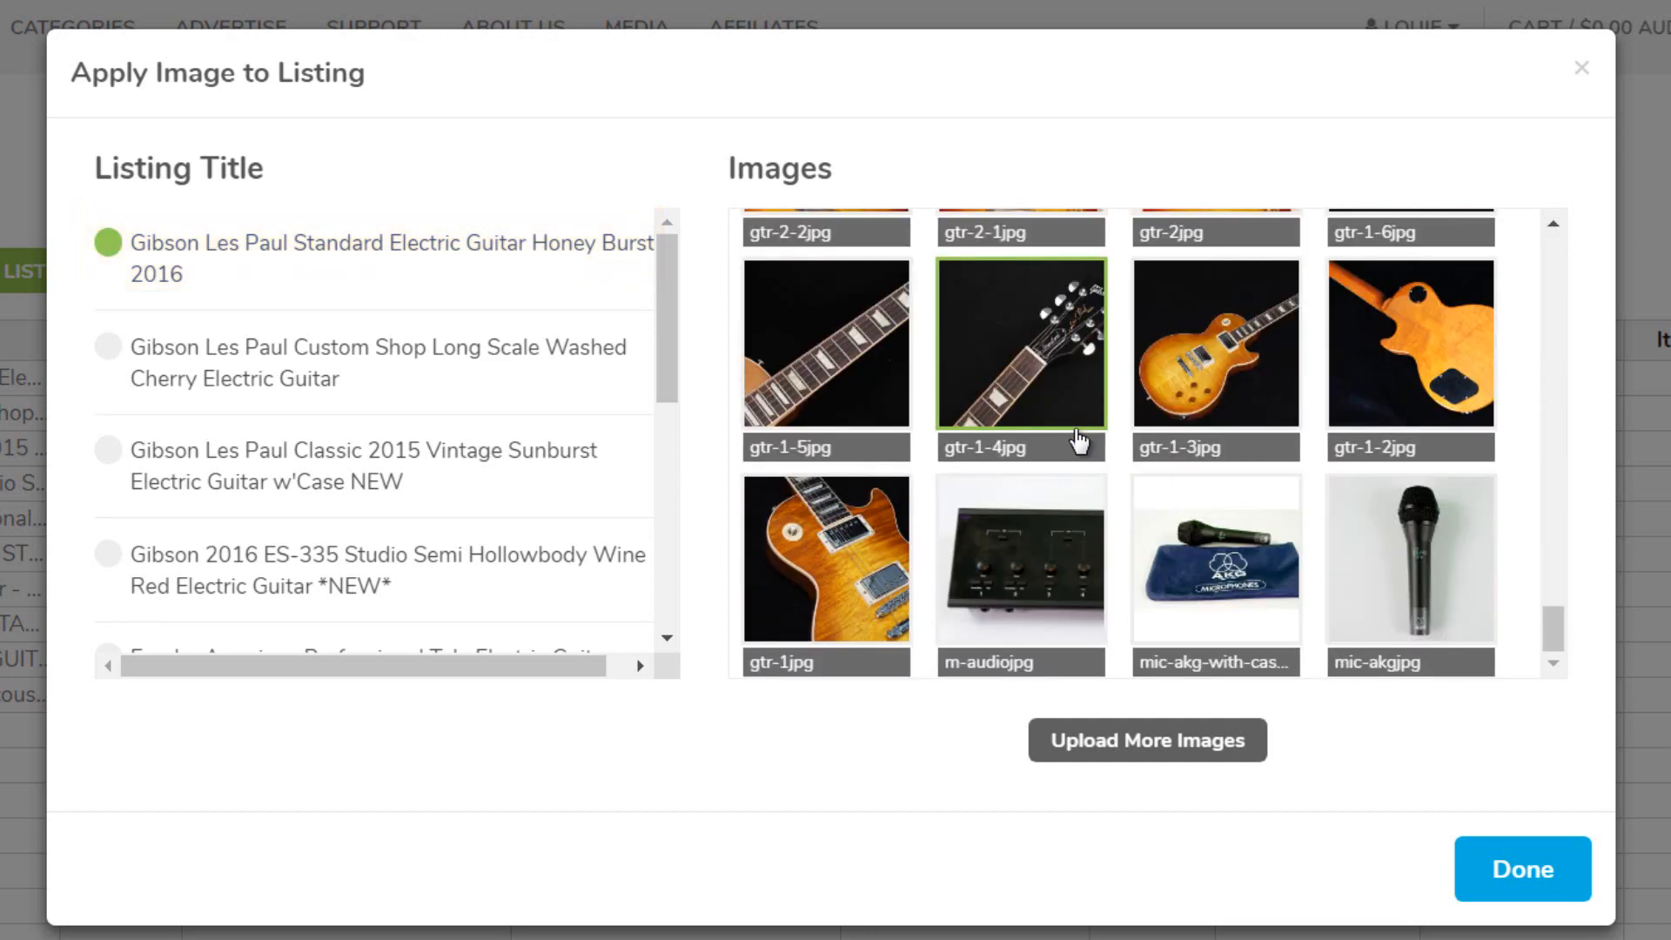
{"action": "left_click", "coordinate": [1193, 389]}
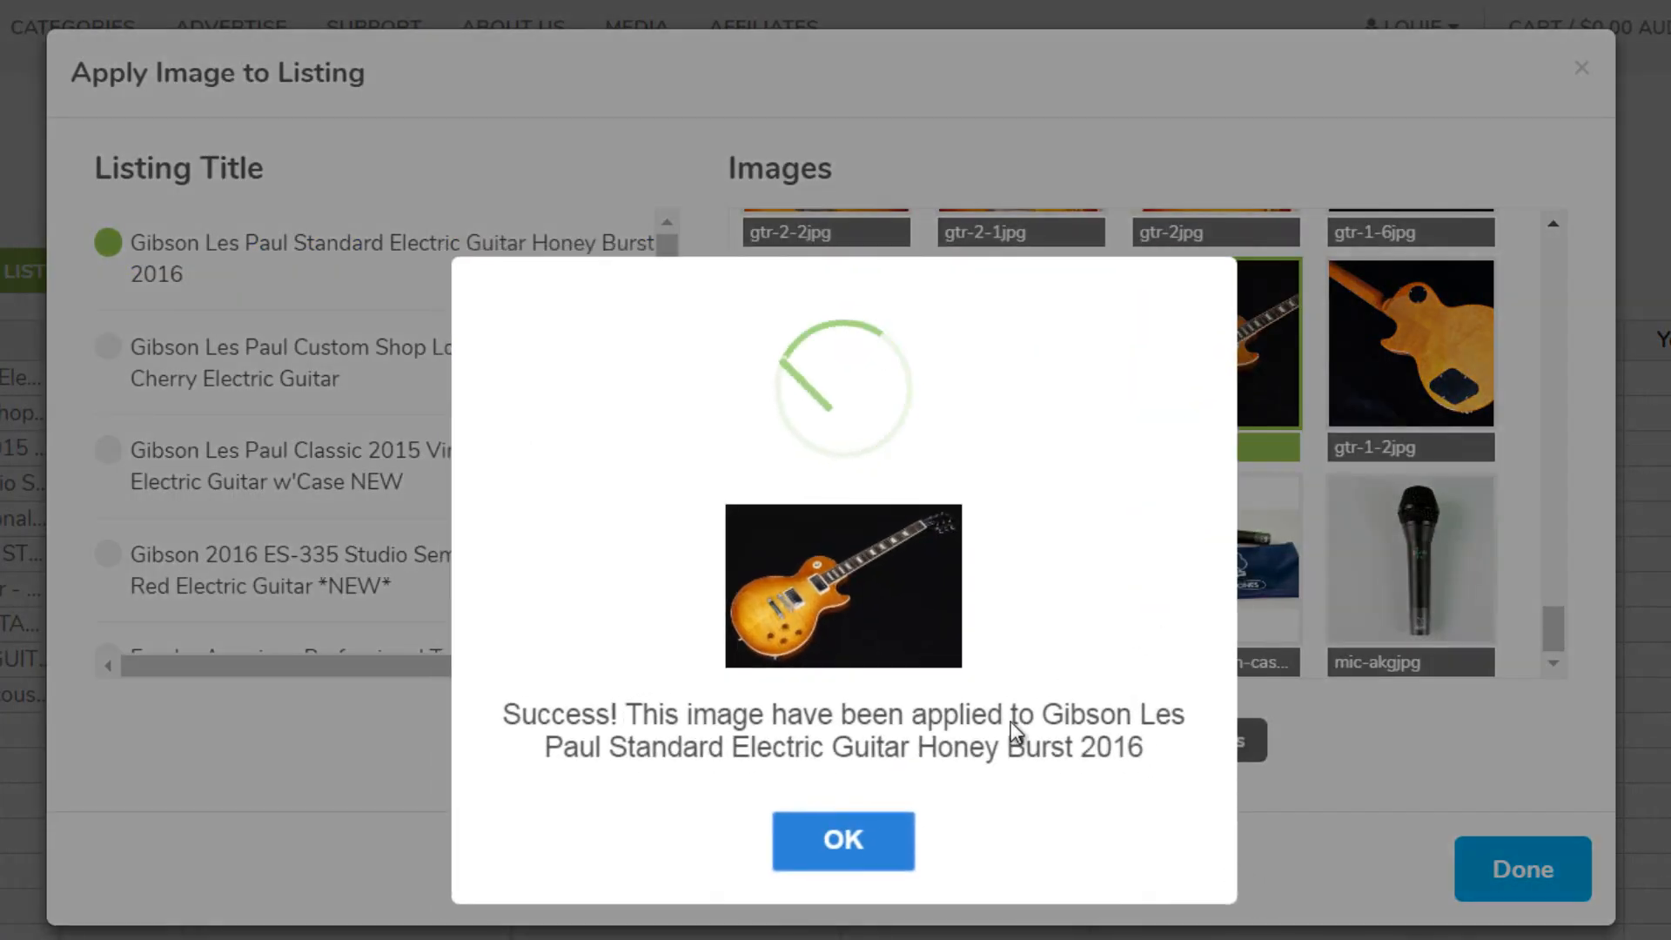
{"action": "left_click", "coordinate": [881, 851]}
{"action": "scroll", "coordinate": [1066, 470], "scroll_direction": "up", "scroll_amount": 10}
{"action": "scroll", "coordinate": [1066, 470], "scroll_direction": "up", "scroll_amount": 10}
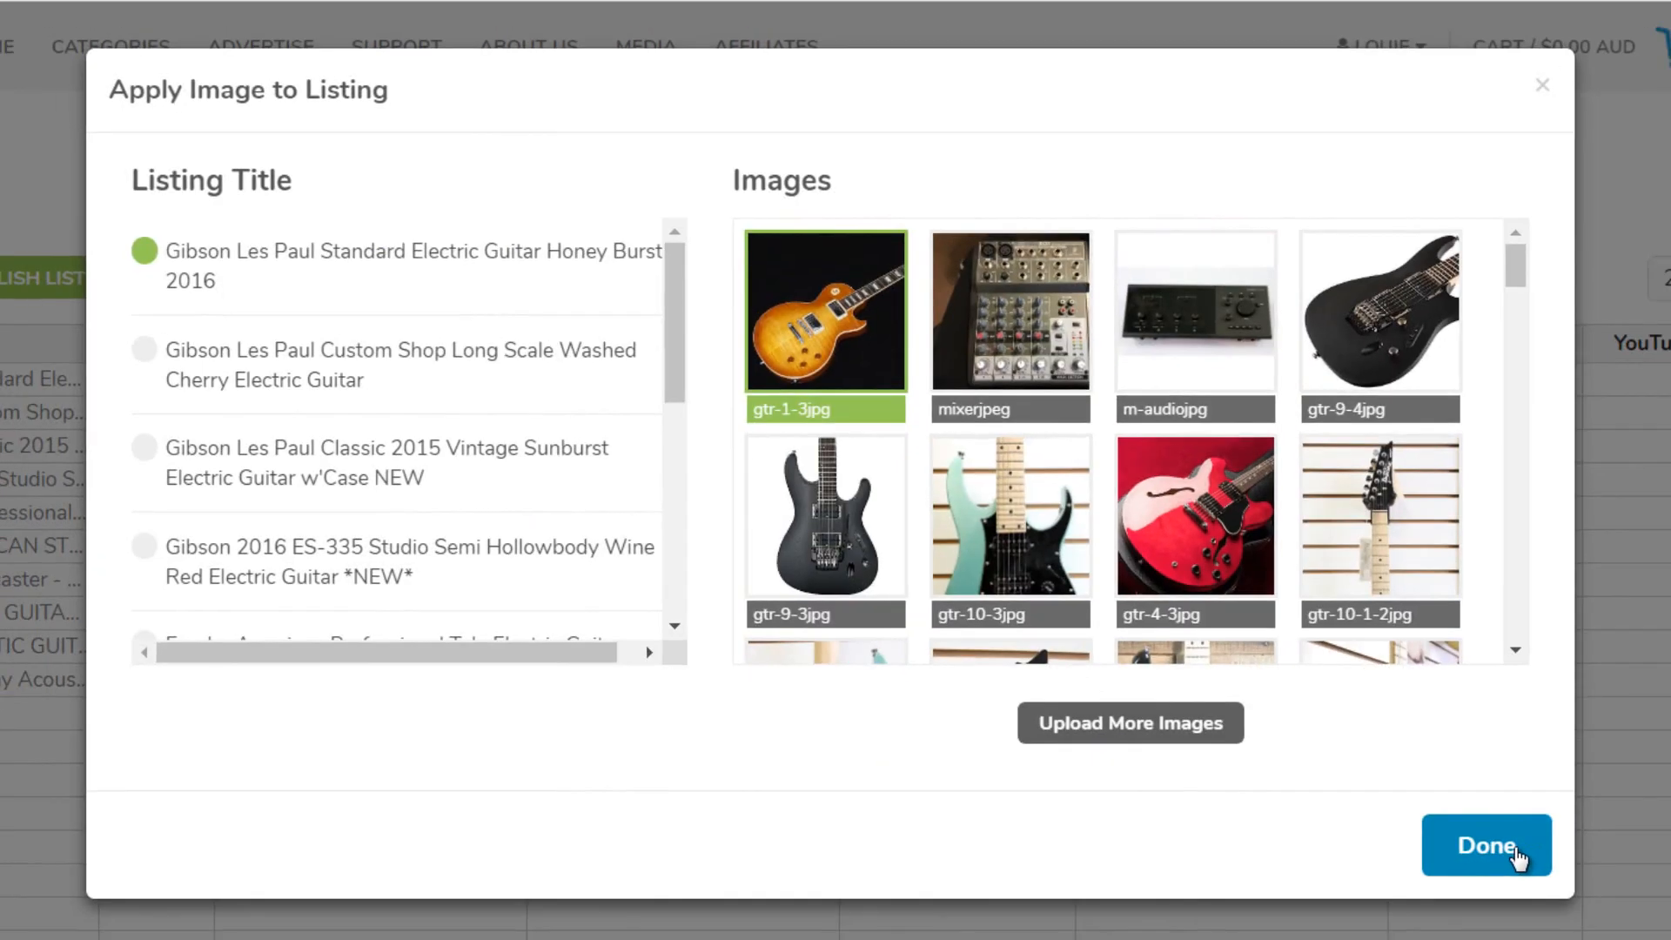
{"action": "left_click", "coordinate": [1552, 880]}
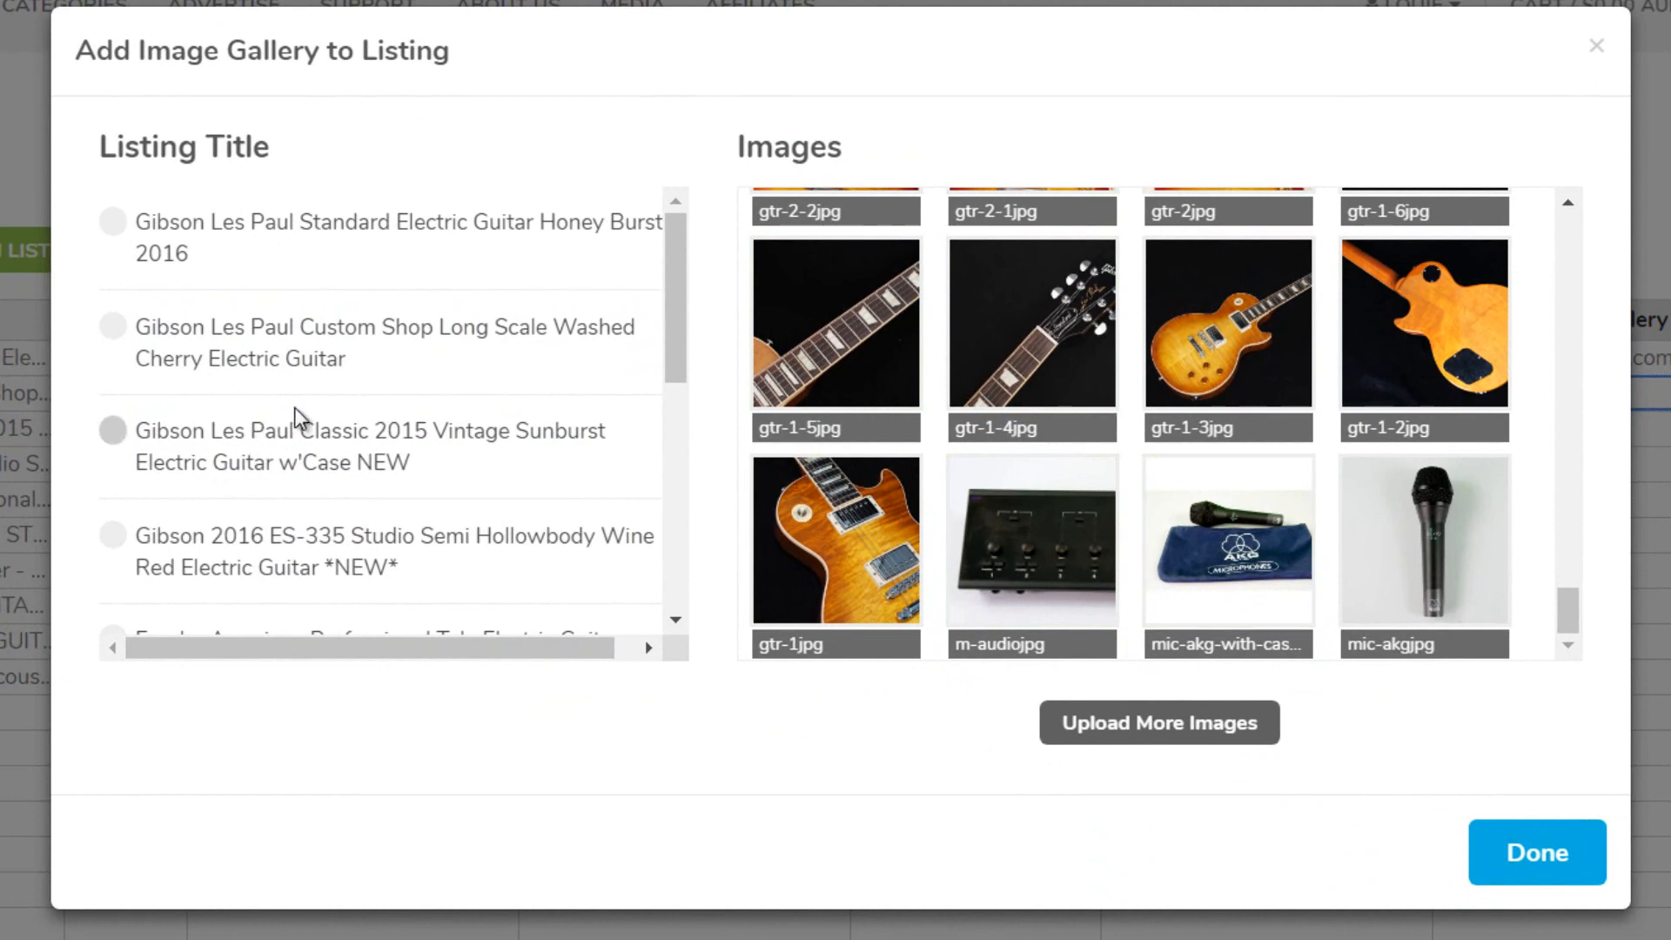
- Add gtr-2-2jpg, gtr-2-1jpg and gtr-2jpg to the image gallery of the Gibson Les Paul Custom Shop Long Scale listing
{"action": "left_click", "coordinate": [118, 339]}
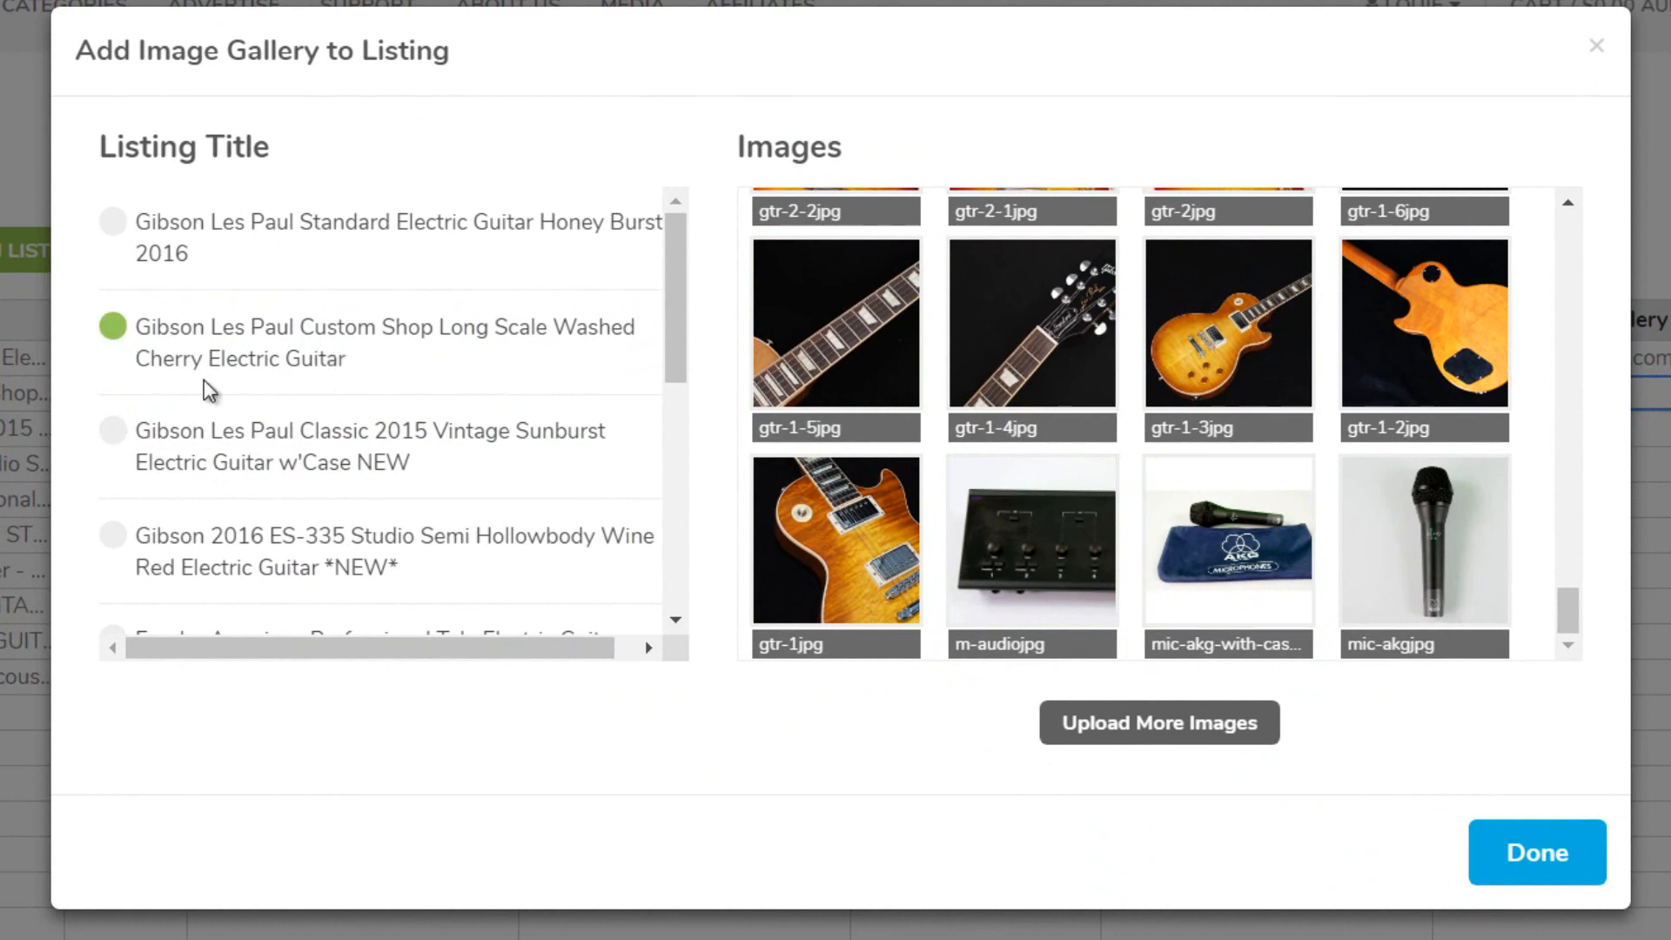
{"action": "scroll", "coordinate": [1105, 493], "scroll_direction": "up", "scroll_amount": 3}
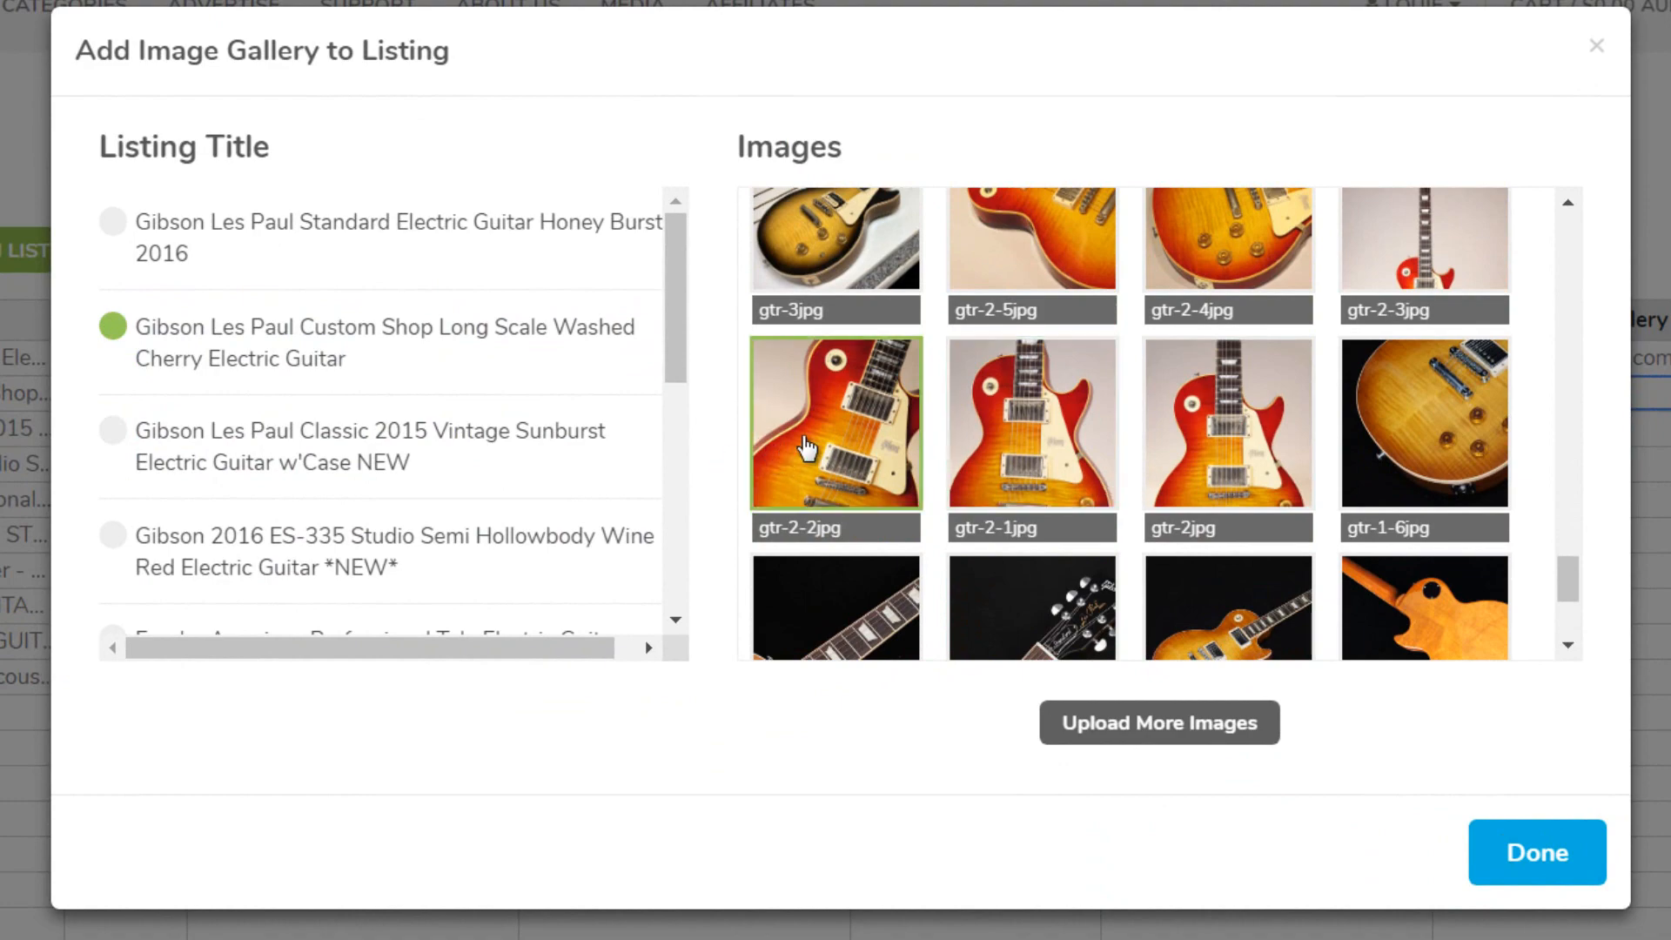
{"action": "left_click", "coordinate": [783, 448]}
{"action": "left_click", "coordinate": [1032, 446]}
{"action": "left_click", "coordinate": [1171, 442]}
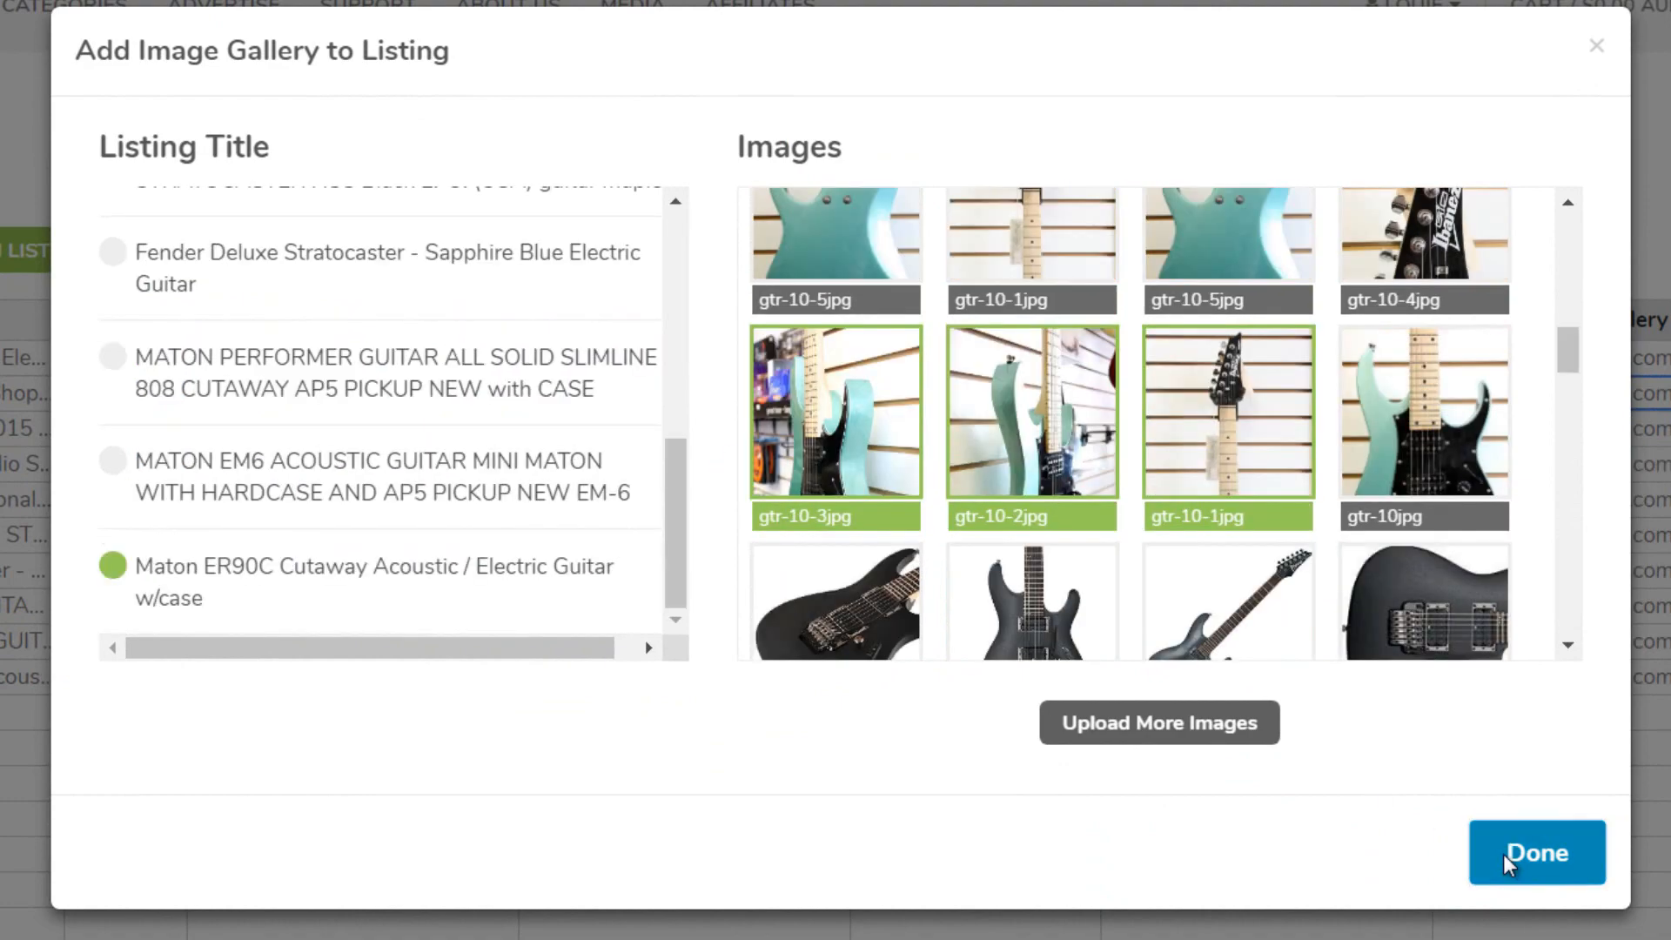
{"action": "left_click", "coordinate": [1515, 853]}
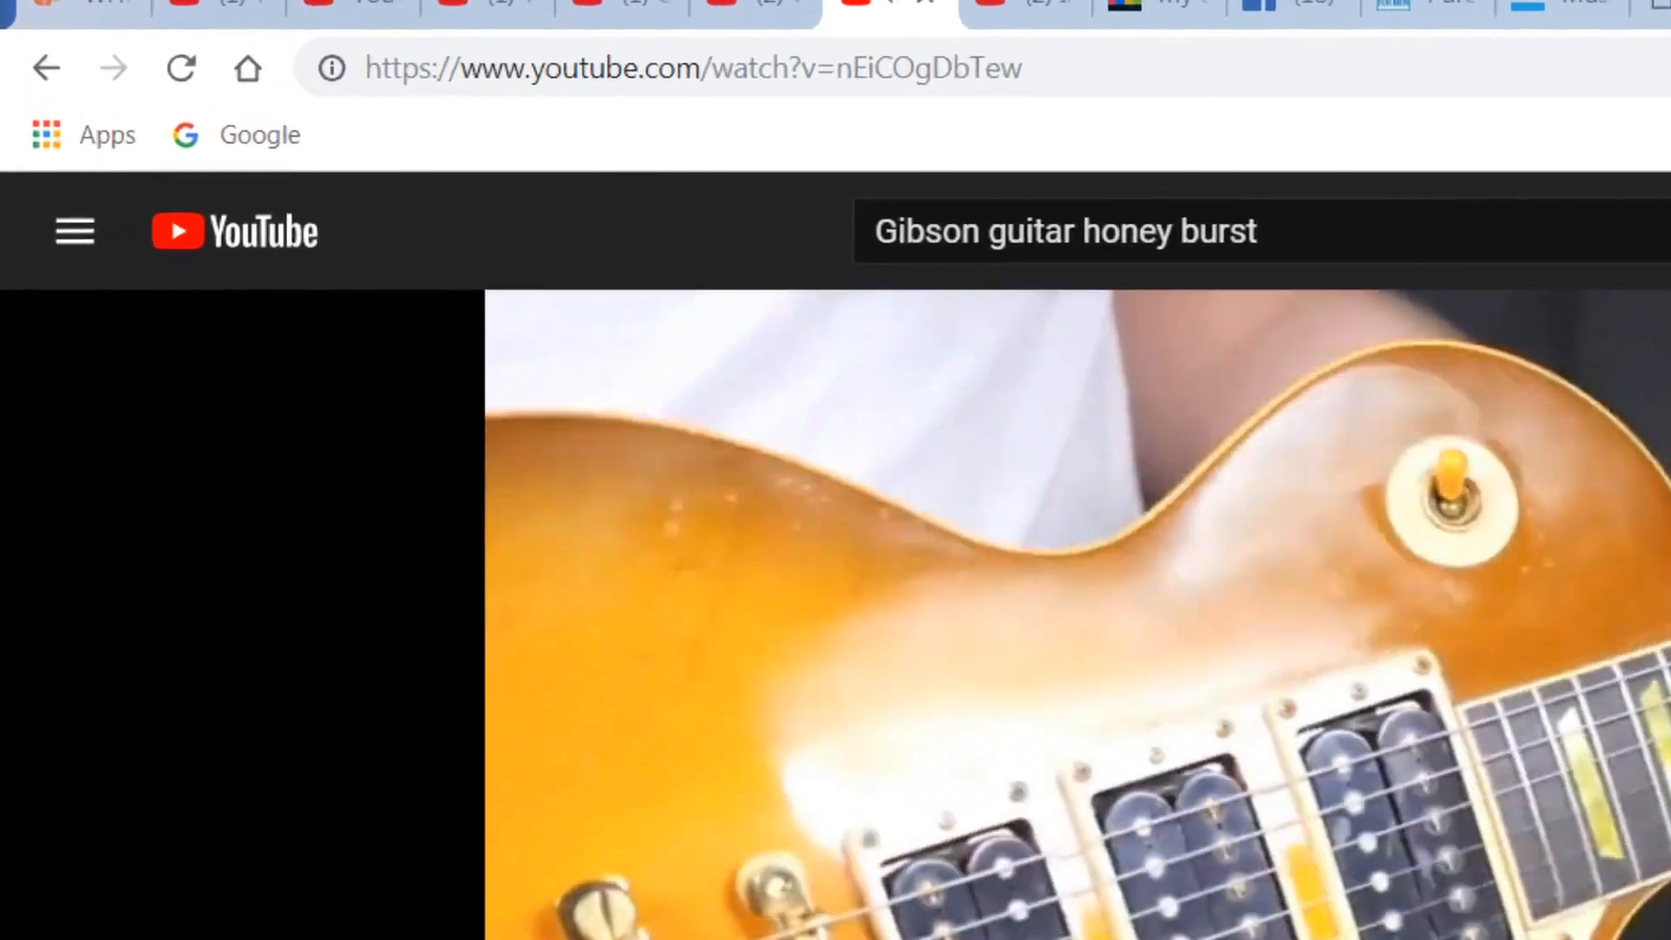
- Copy the address of the Gibson honey burst video on YouTube into the first listing's YouTube URL cell
{"action": "key", "text": "ctrl+c"}
{"action": "left_click", "coordinate": [668, 83]}
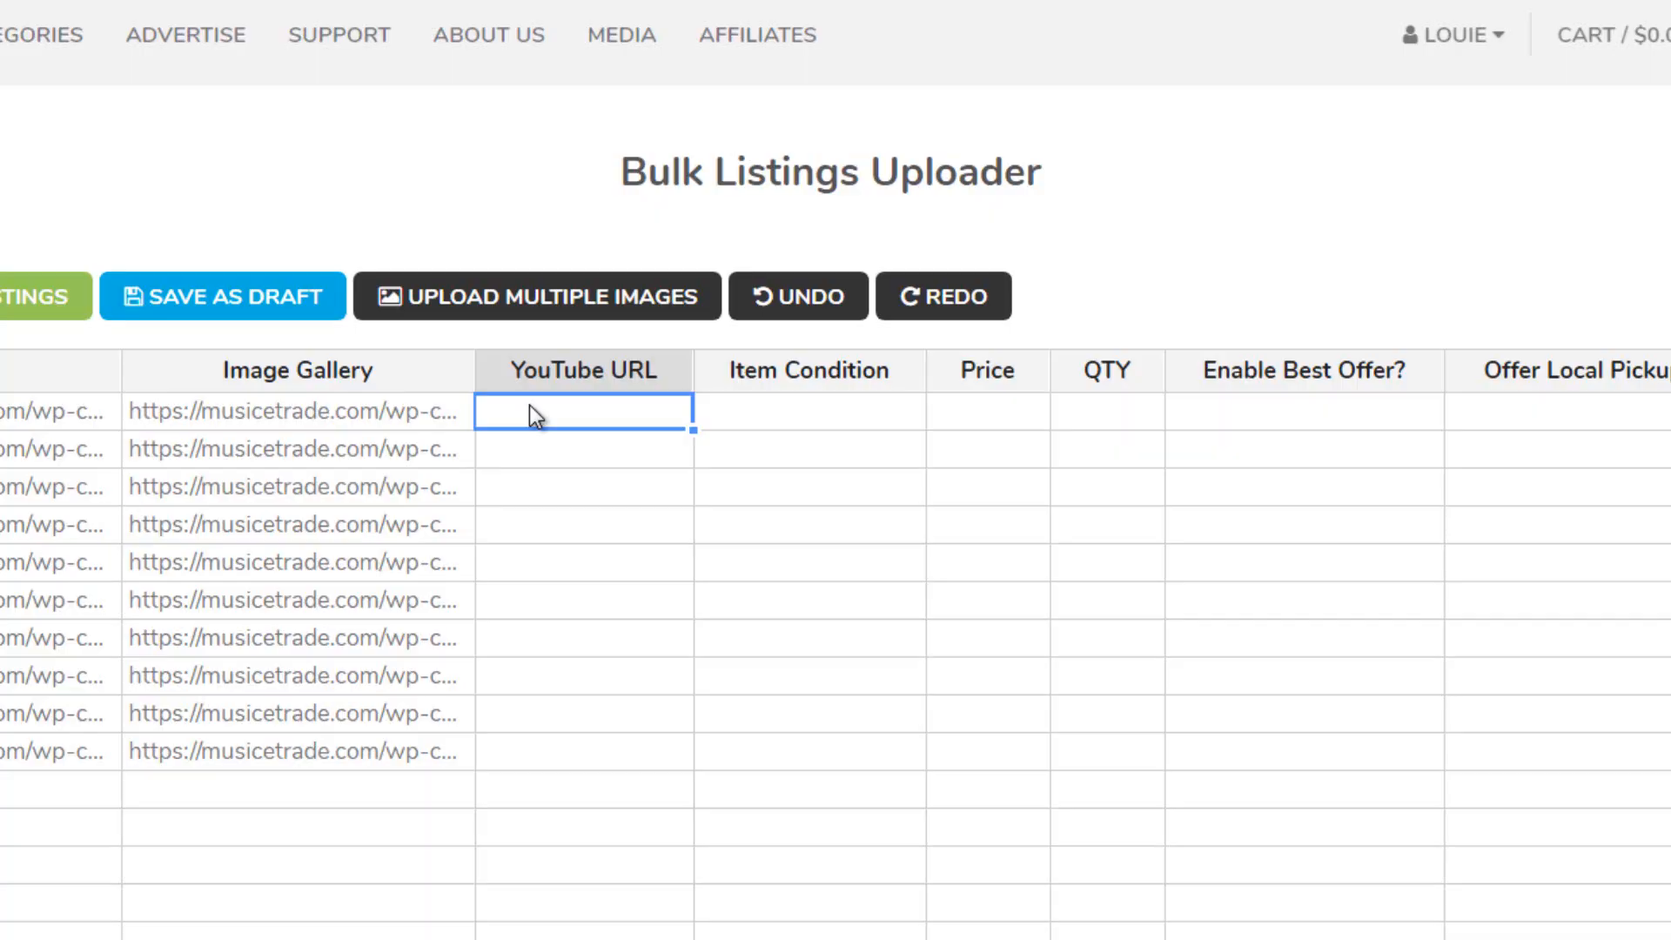
{"action": "key", "text": "ctrl+v"}
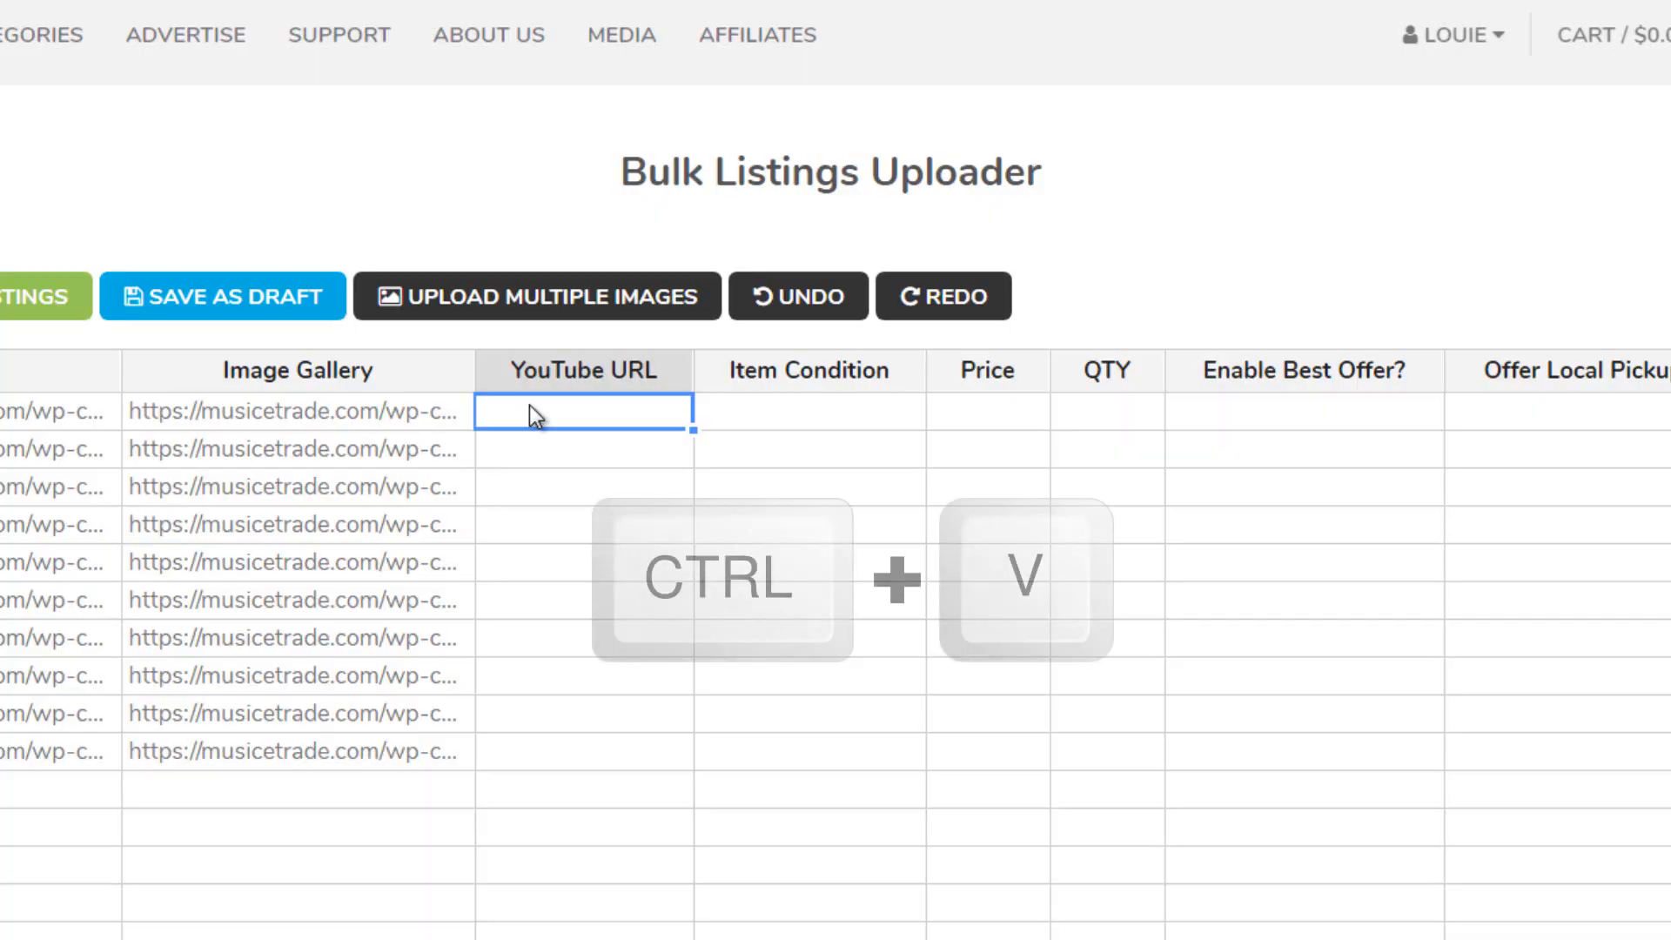
{"action": "key", "text": "ctrl+v"}
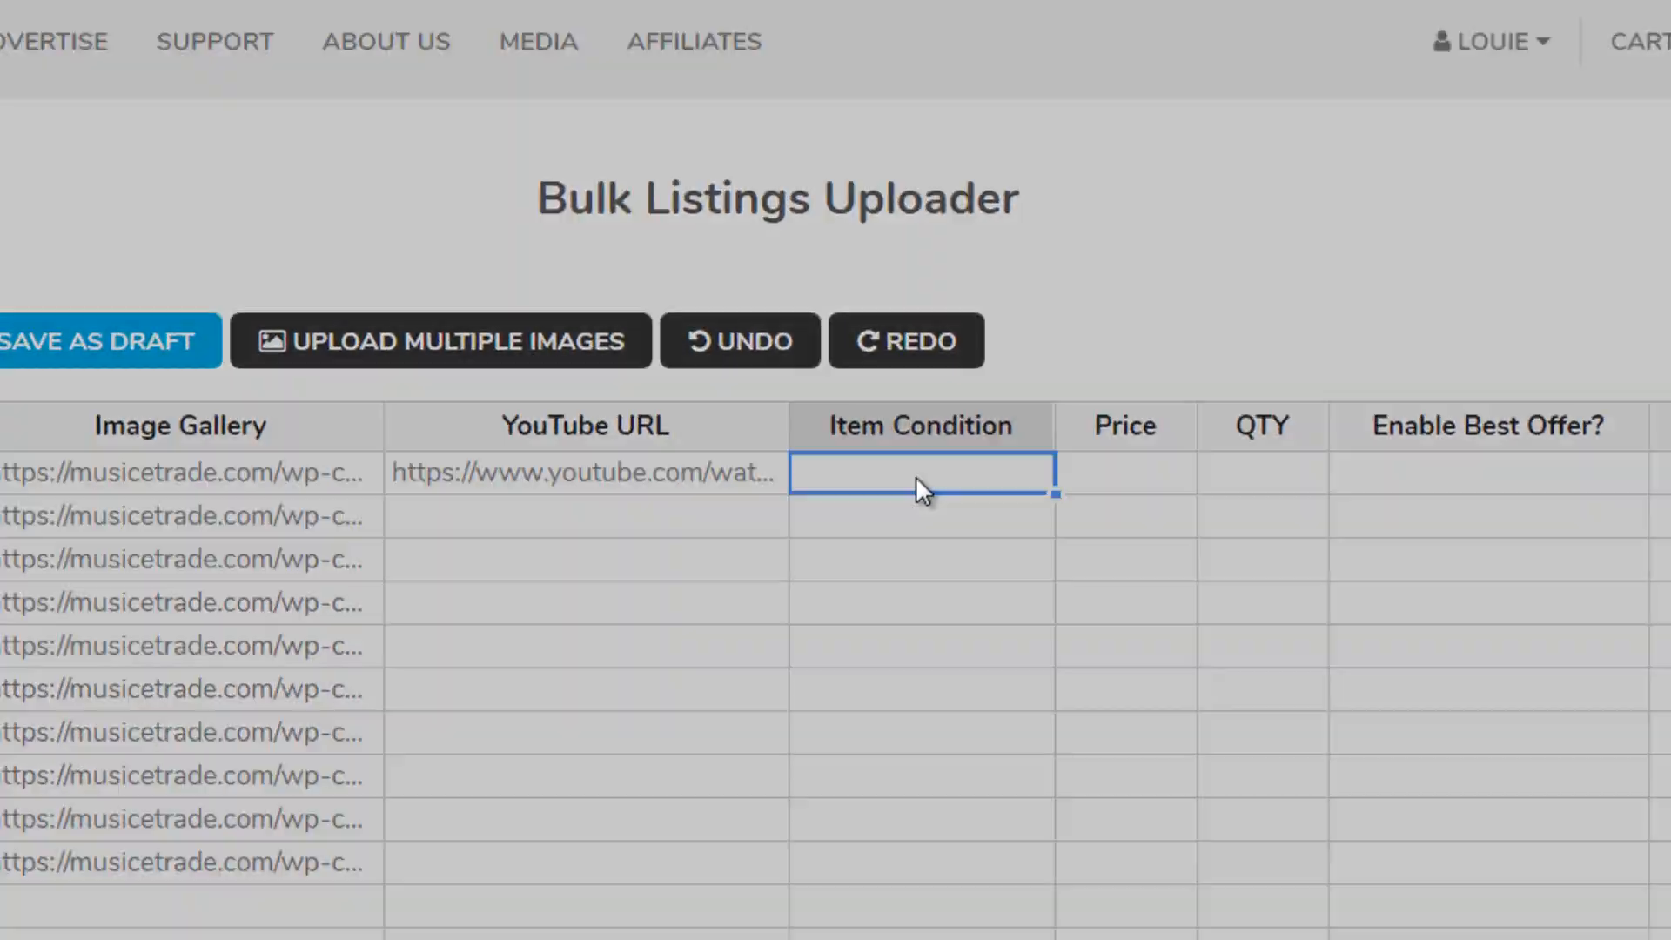
- Set the item condition to Brand New for the first listing and copy it to the next 10 rows
{"action": "double_click", "coordinate": [918, 477]}
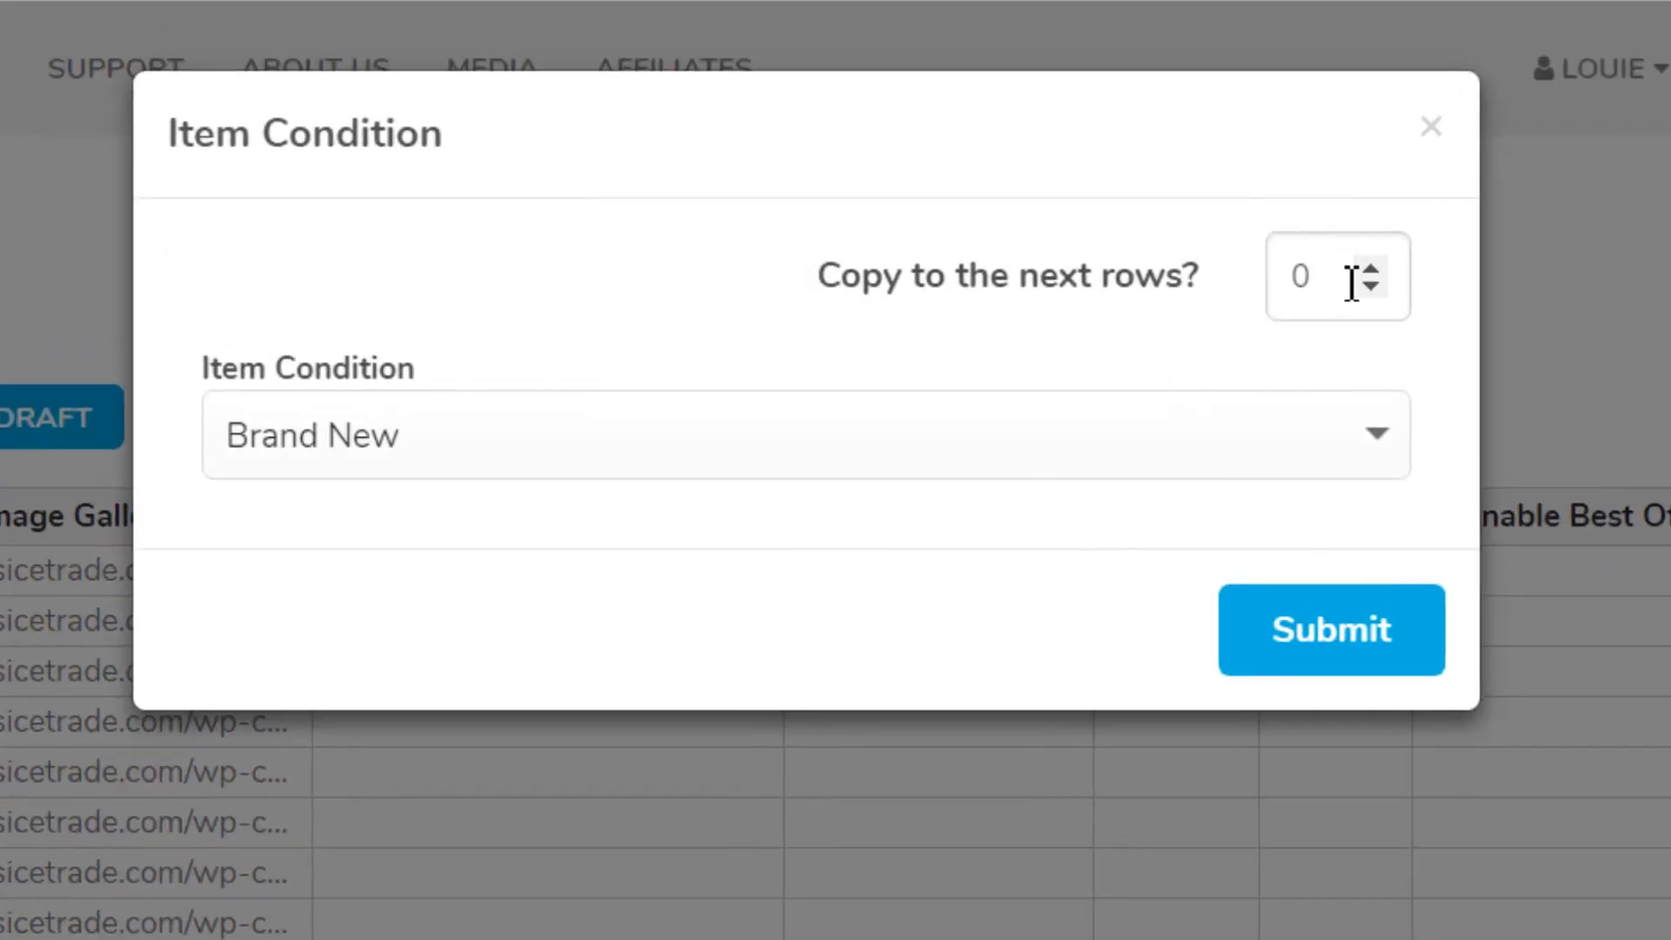
{"action": "left_click", "coordinate": [1307, 275]}
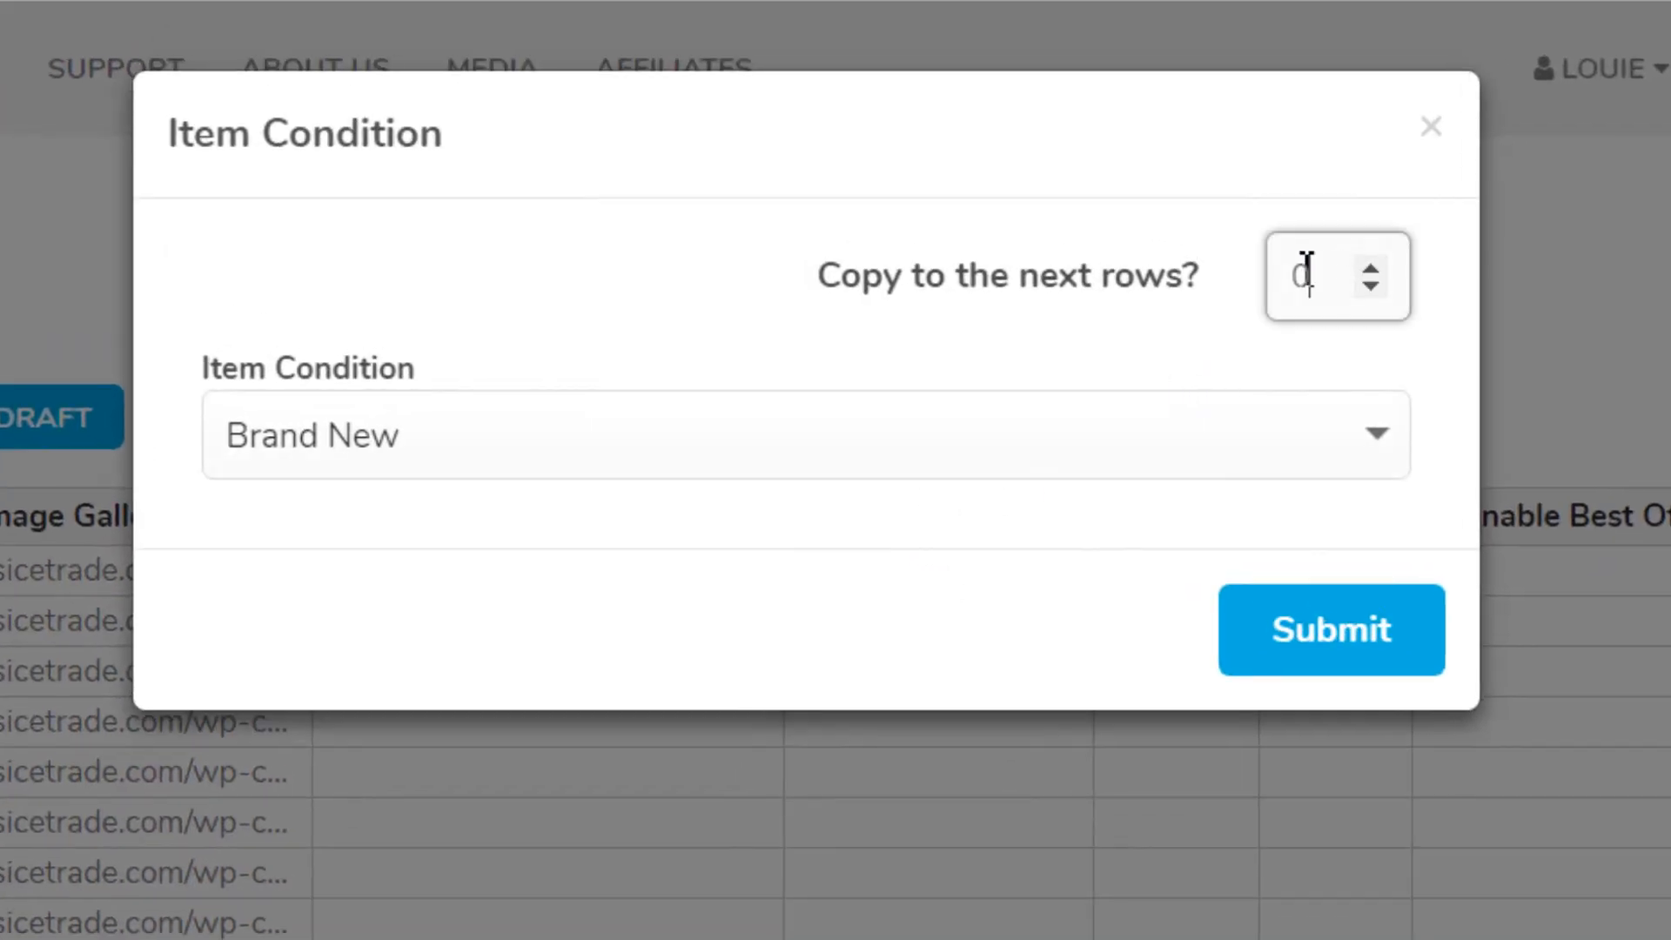
{"action": "type", "text": "10"}
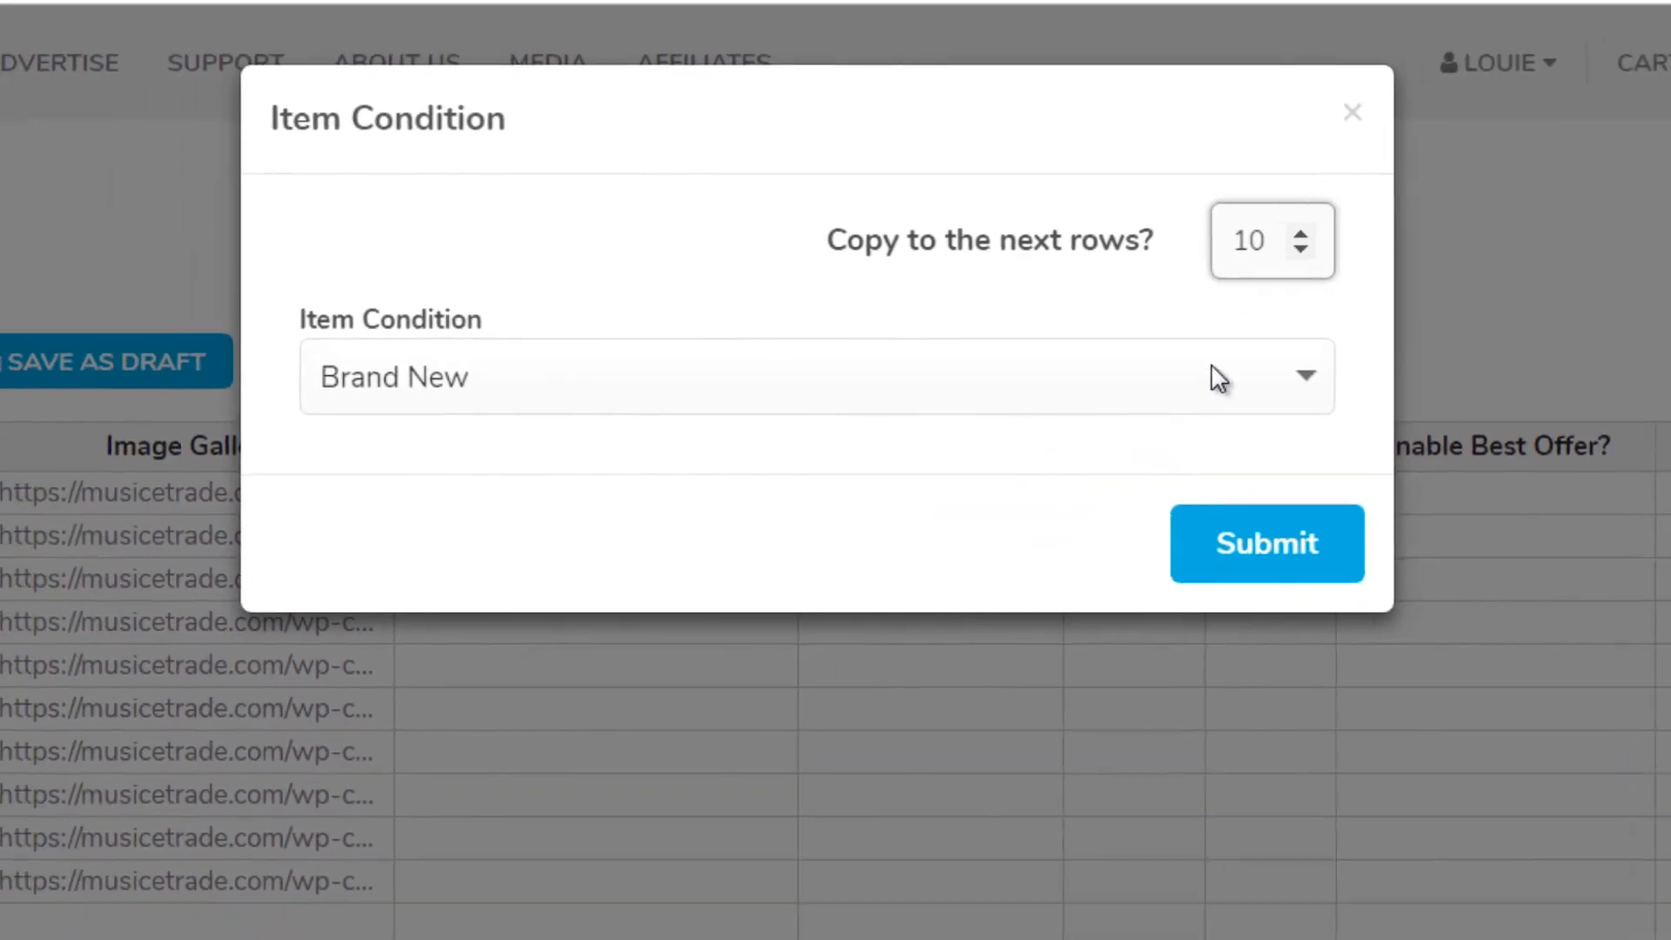
{"action": "left_click", "coordinate": [1311, 622]}
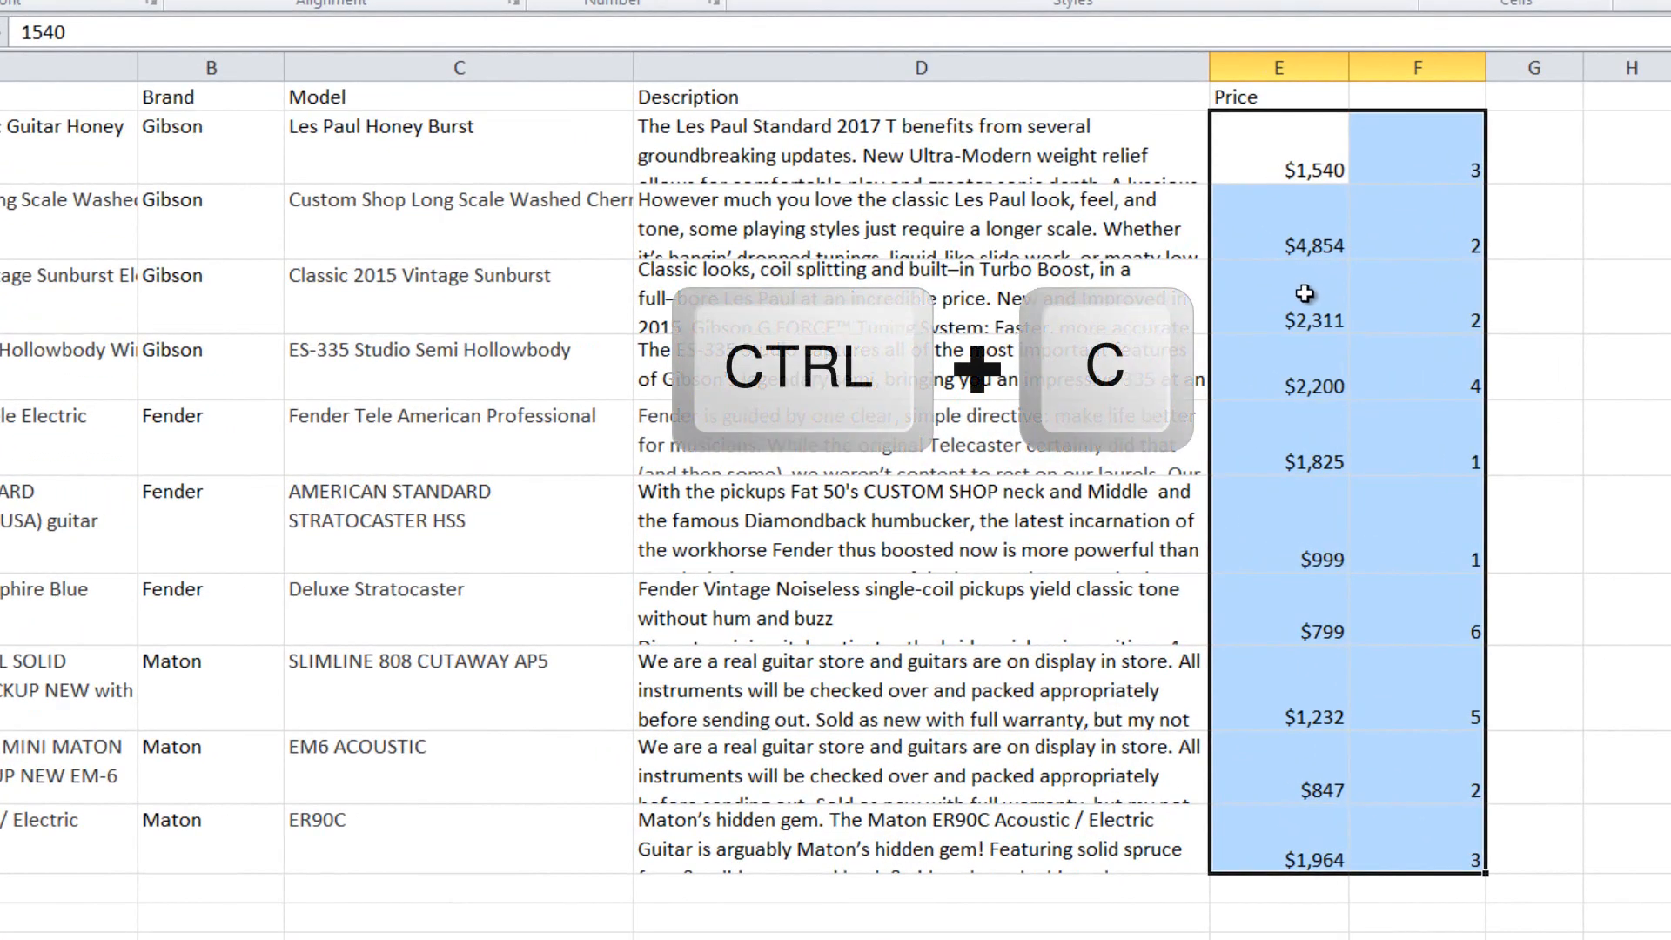
- Copy the ten guitars' prices and quantities from the Excel sheet into the uploader's Price and QTY columns, starting at the first listing
{"action": "key", "text": "ctrl+c"}
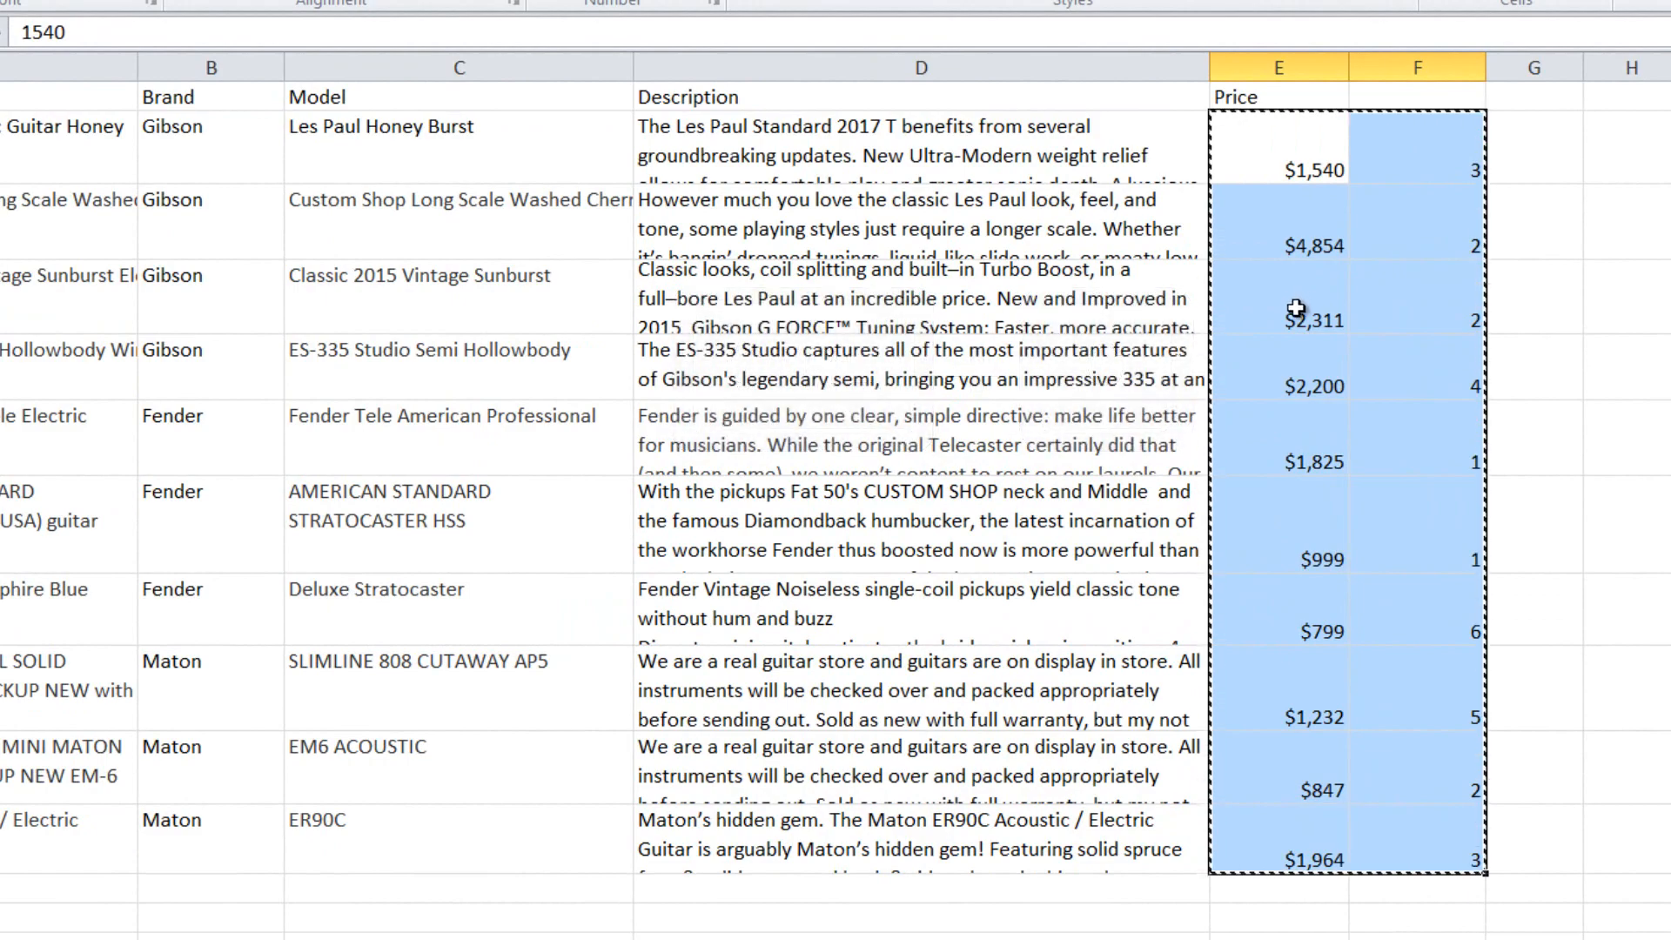
{"action": "key", "text": "alt+Tab"}
{"action": "left_click", "coordinate": [937, 355]}
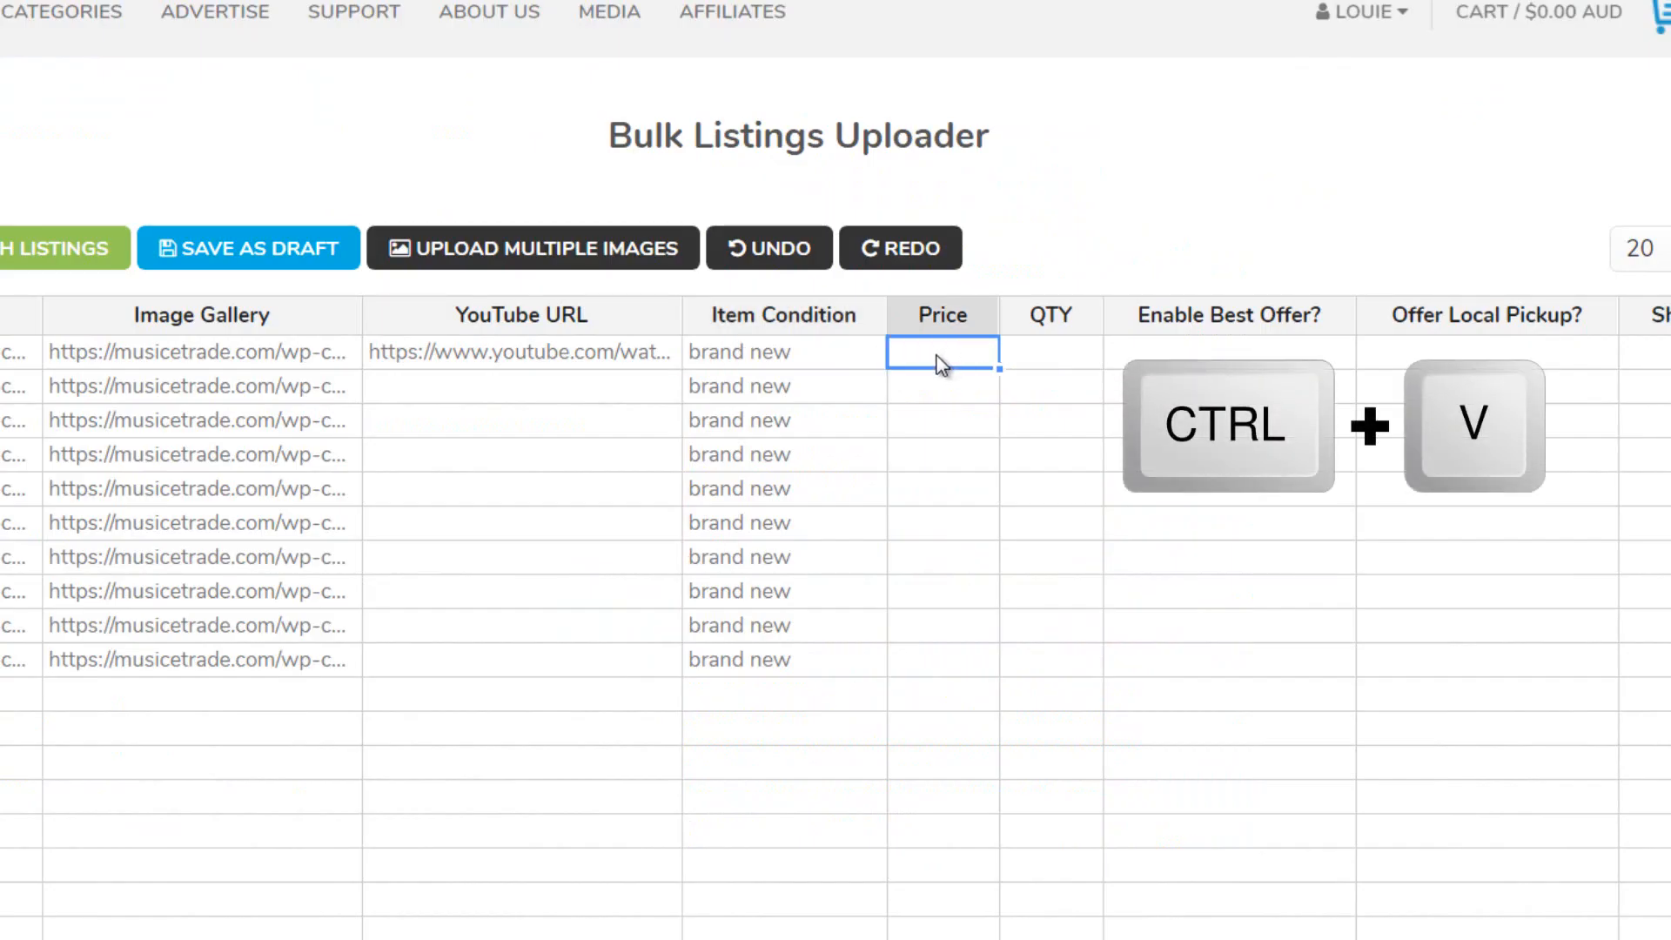
{"action": "key", "text": "ctrl+v"}
{"action": "left_click_drag", "start_coordinate": [439, 939], "coordinate": [431, 938]}
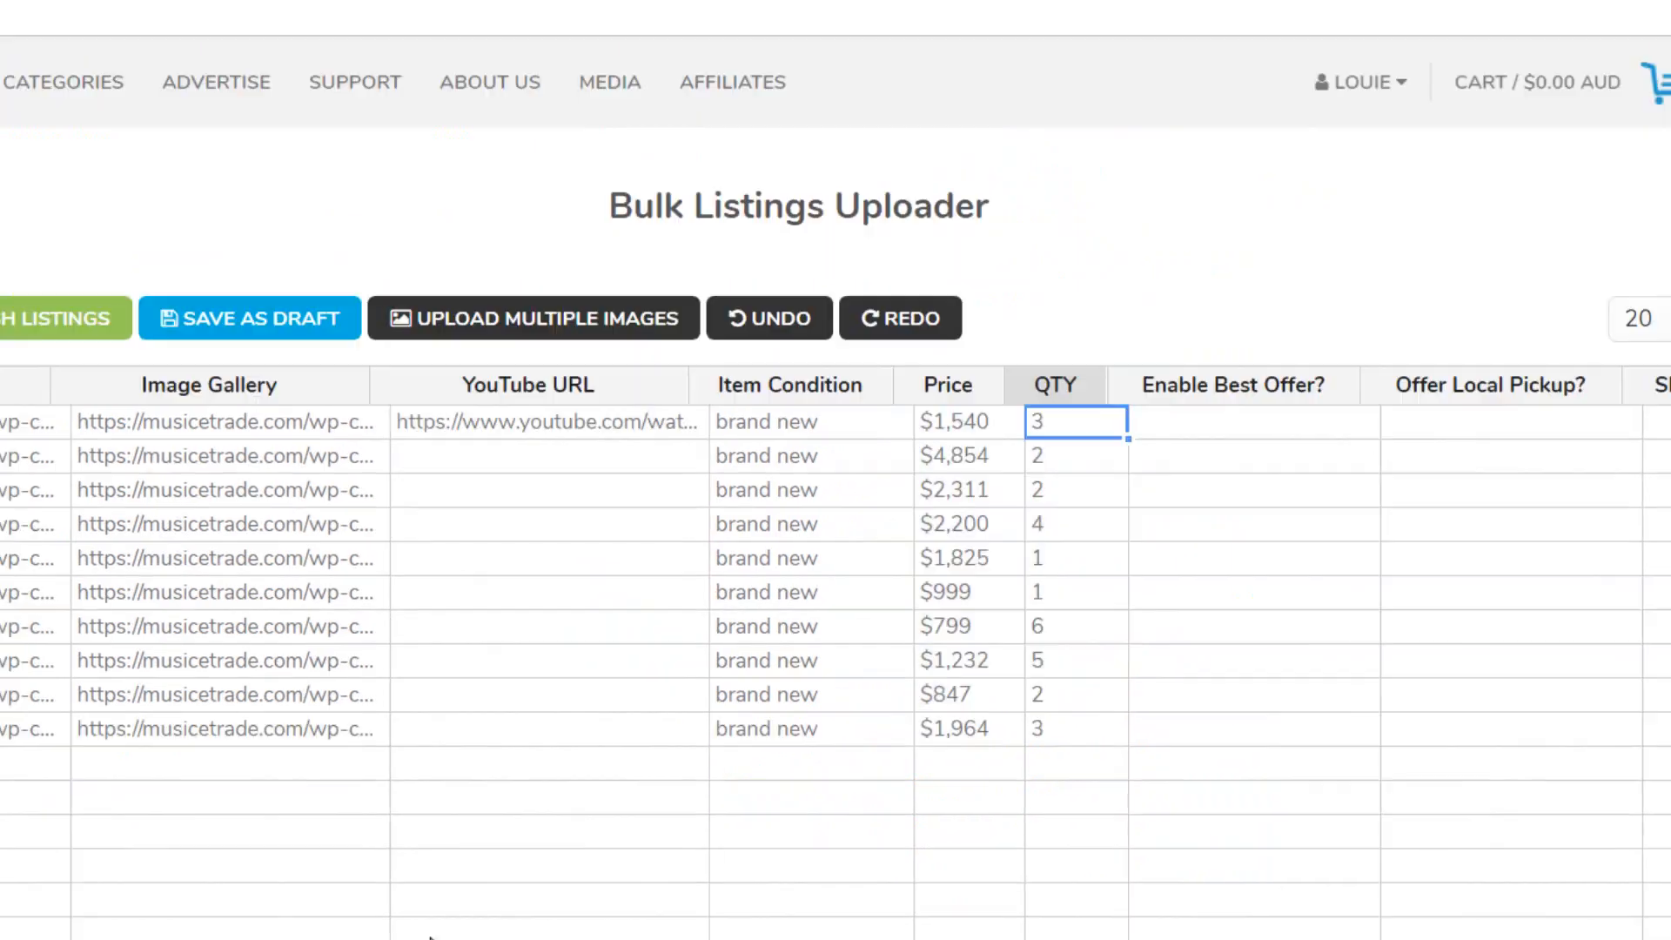
- Enable best offer with Yes on the first listing and copy the setting down to all ten guitar listings
{"action": "double_click", "coordinate": [1195, 420]}
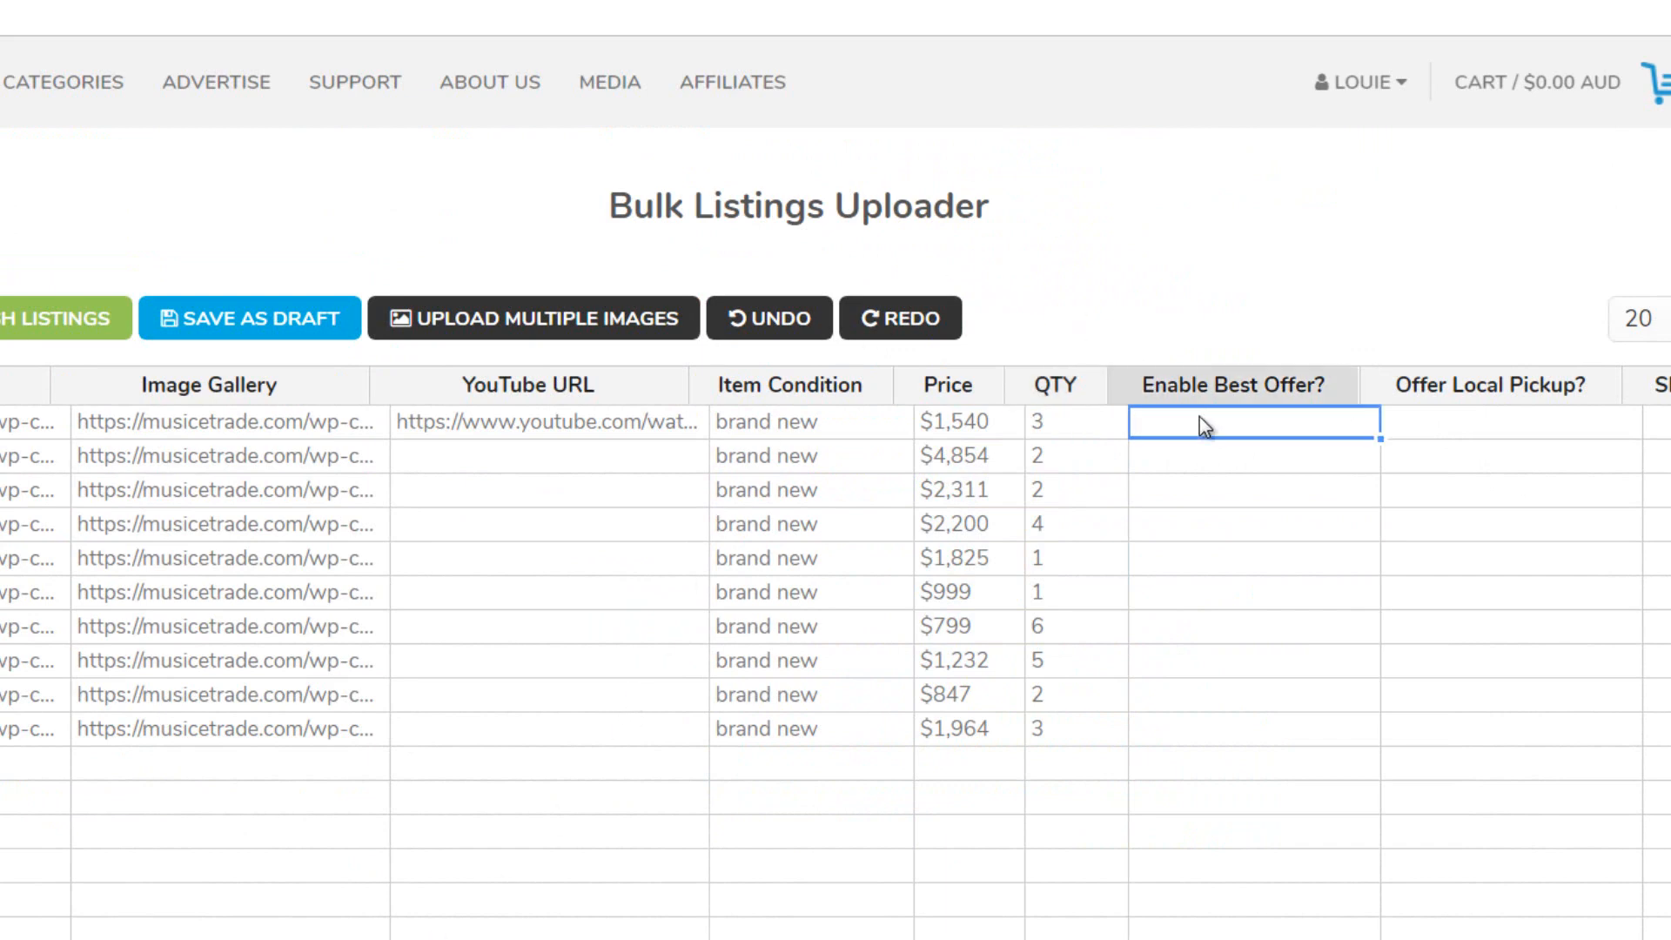
{"action": "left_click_drag", "start_coordinate": [1179, 219], "coordinate": [1147, 217]}
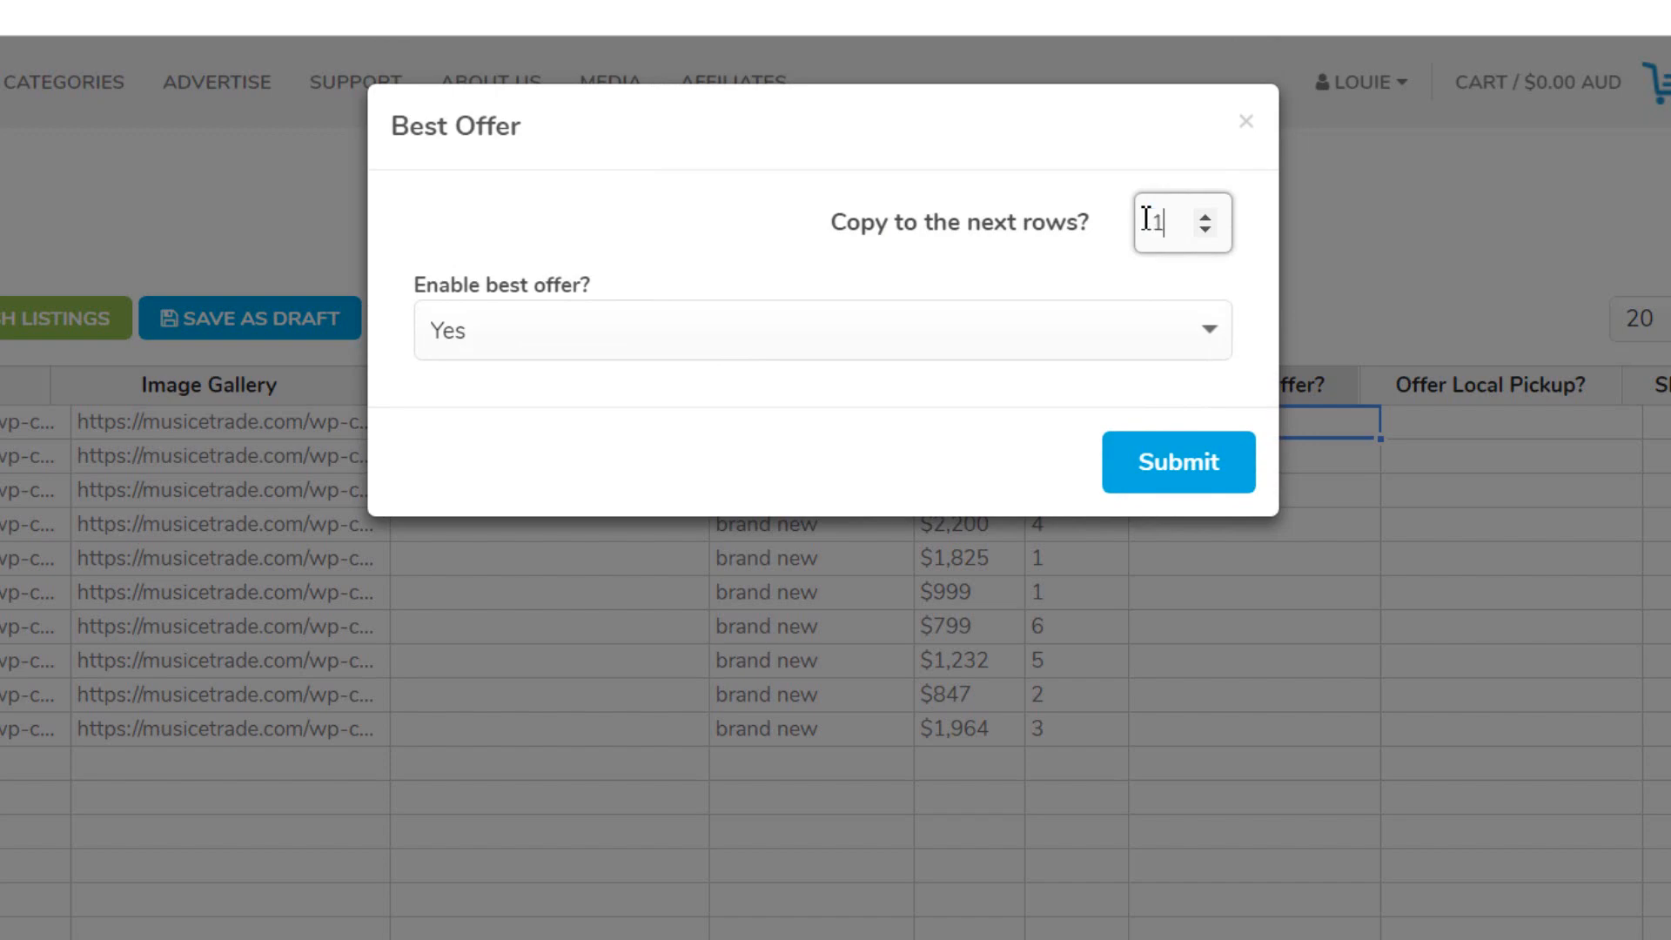
{"action": "left_click", "coordinate": [1176, 466]}
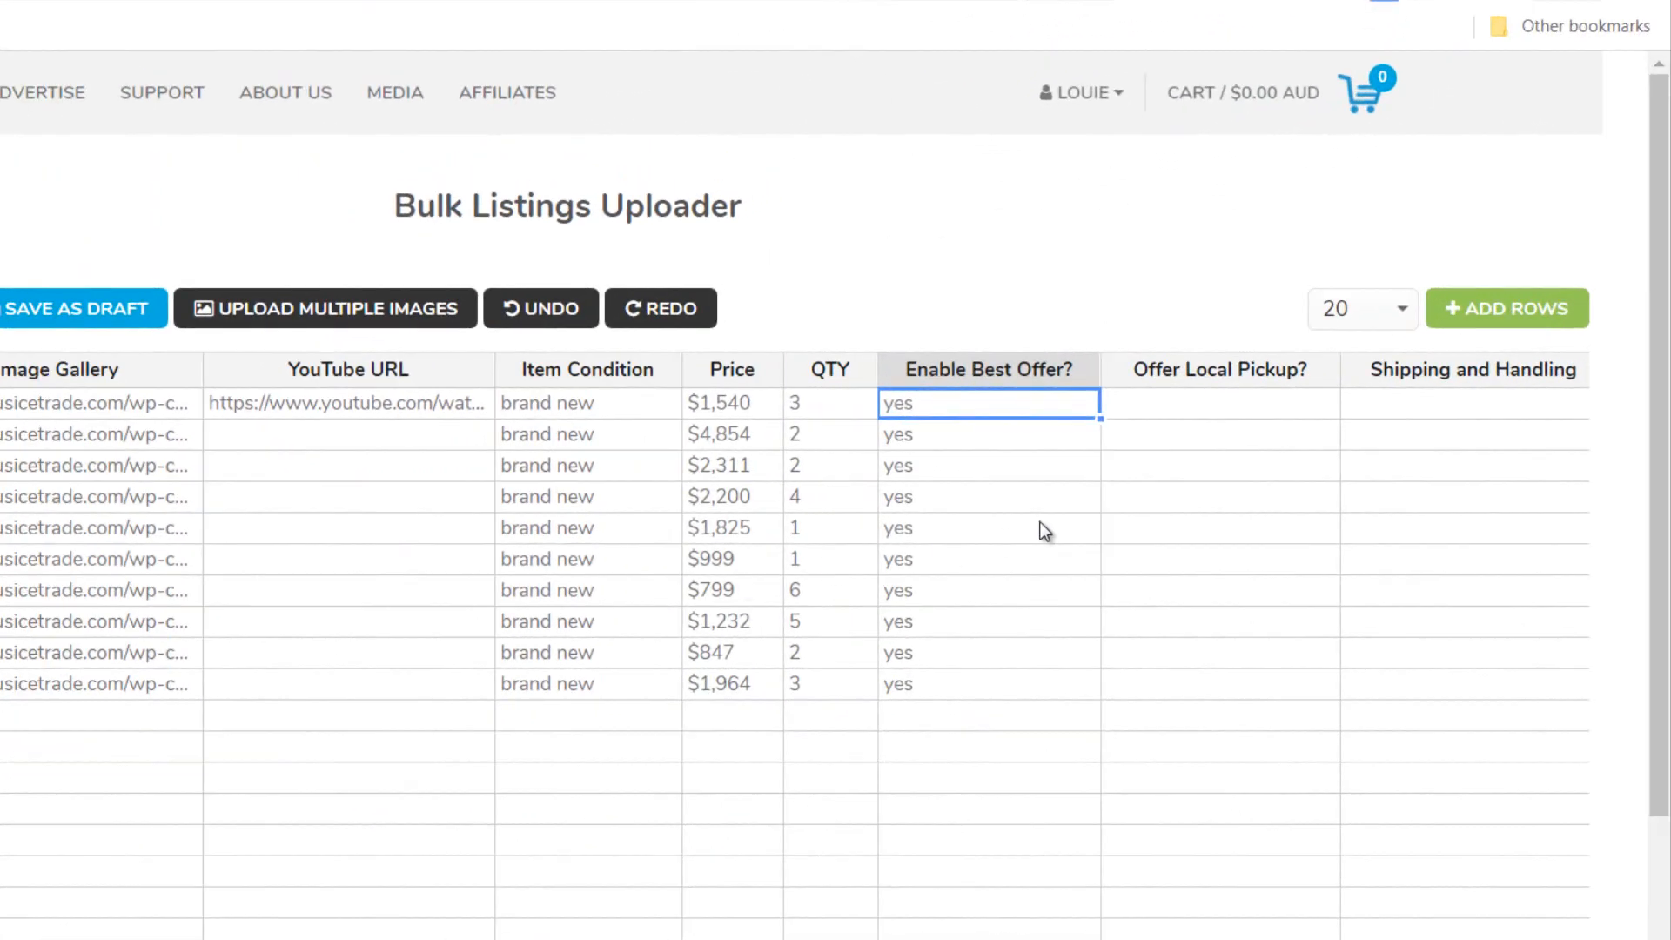
- Offer local pickup with Yes on the first listing and copy the setting down to all ten guitar listings
{"action": "double_click", "coordinate": [1249, 401]}
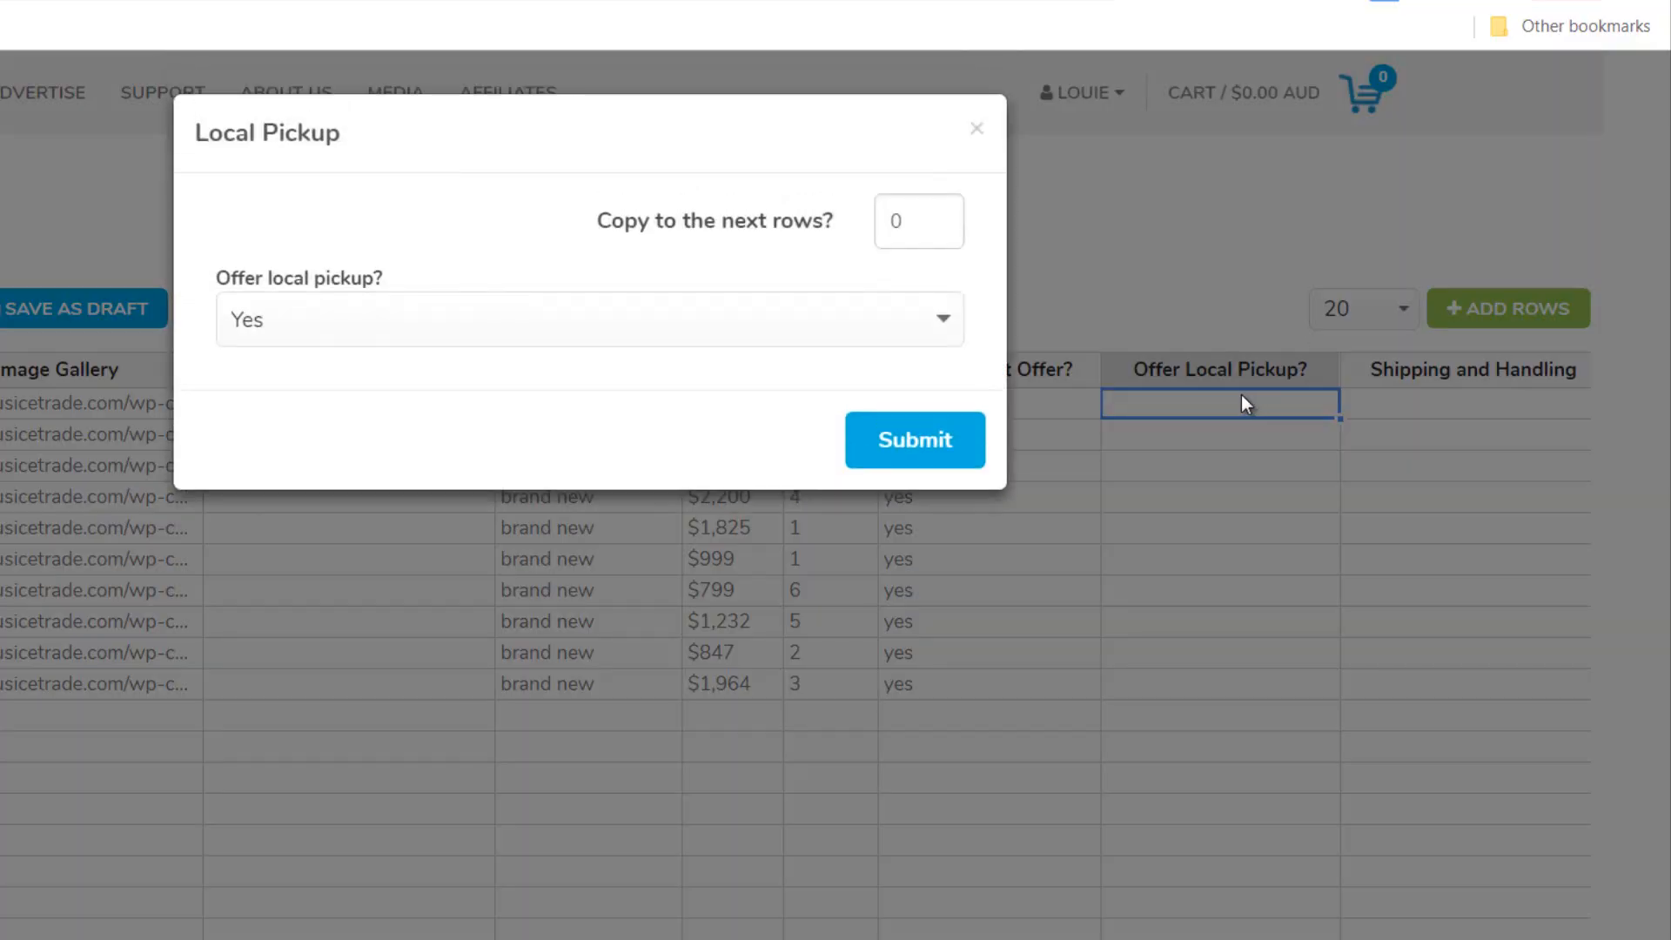
{"action": "double_click", "coordinate": [885, 216]}
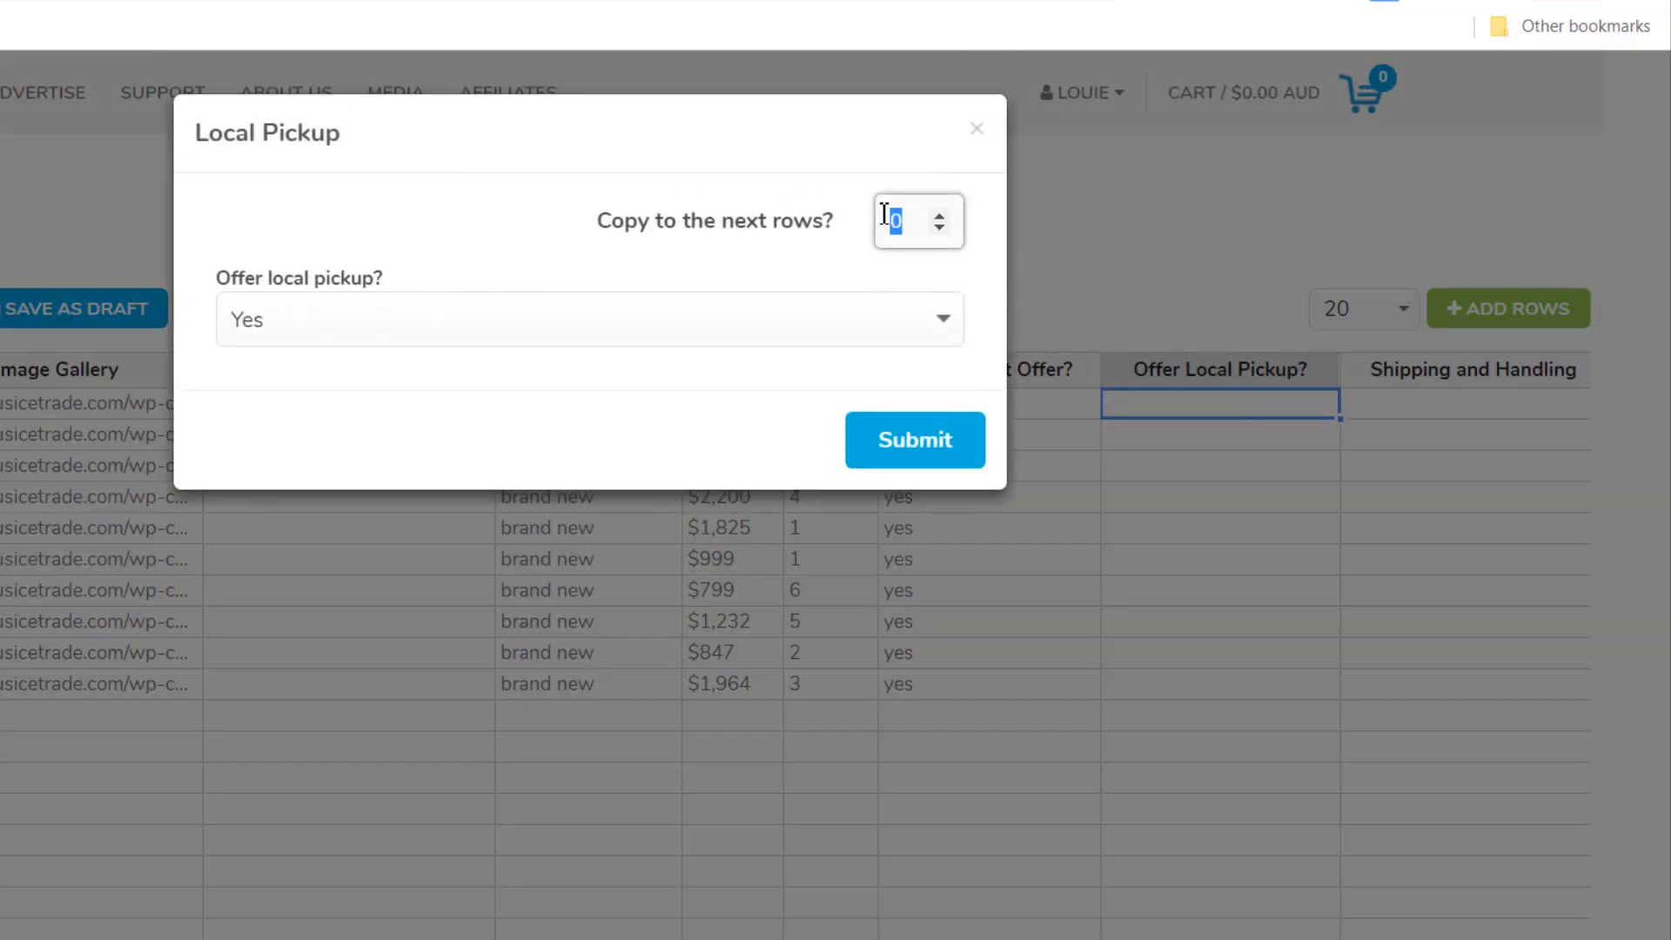
{"action": "left_click", "coordinate": [912, 446]}
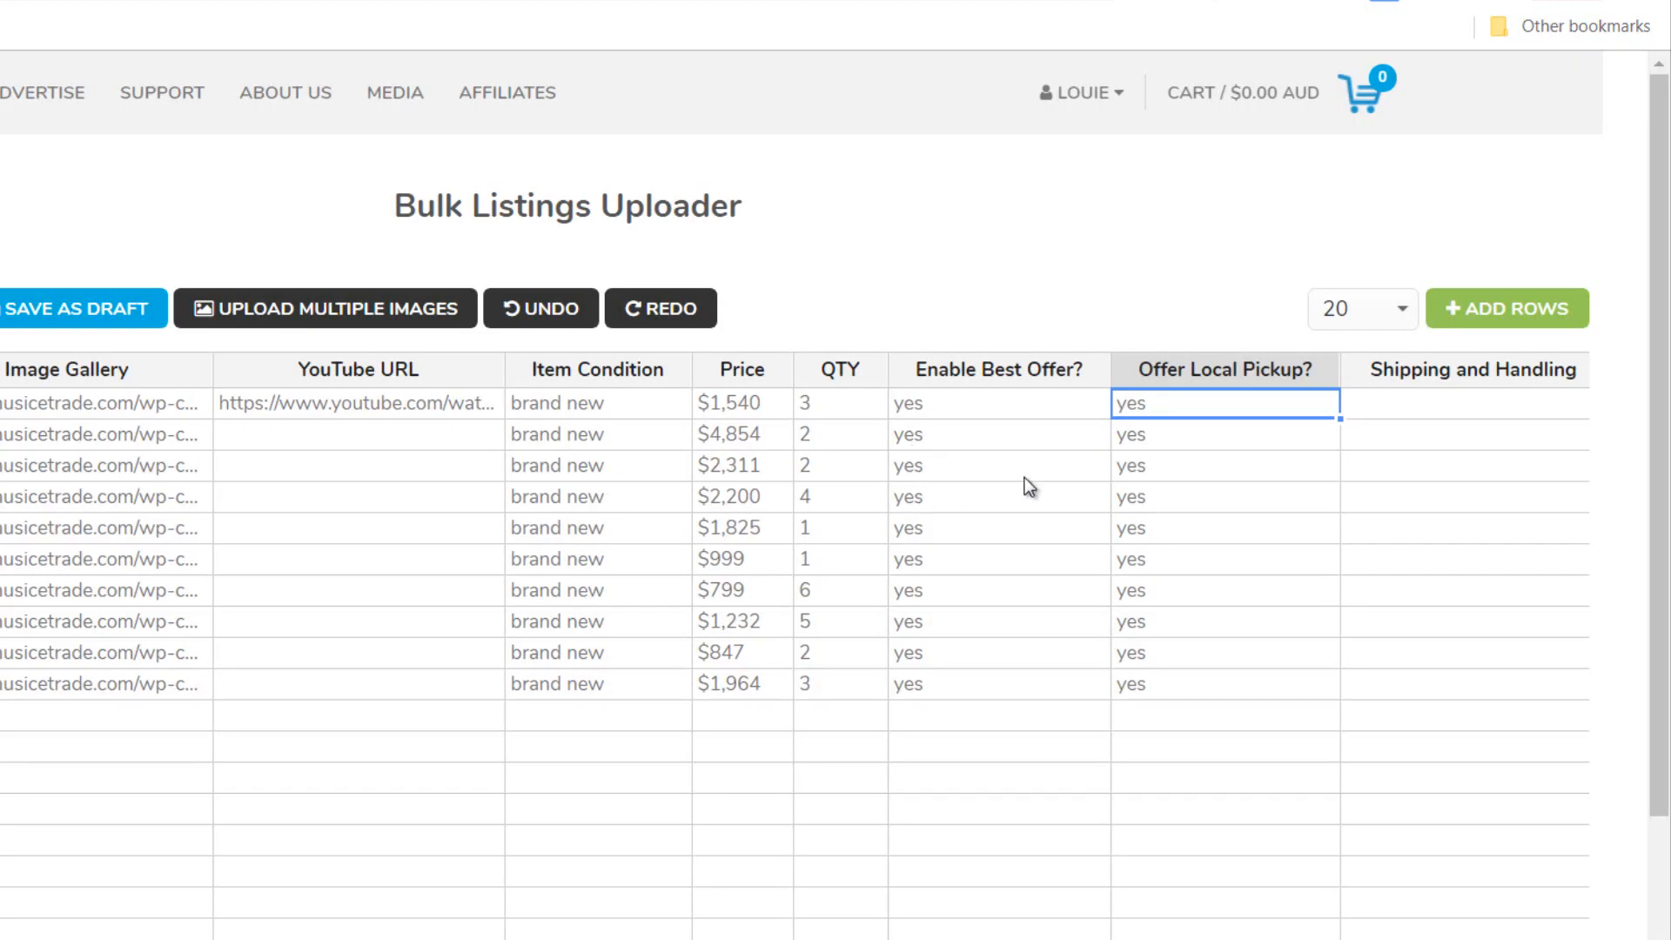
- Set the first listing's shipping to a Flat rate of $25 for every state and copy it to the next 10 rows
{"action": "key", "text": "Tab"}
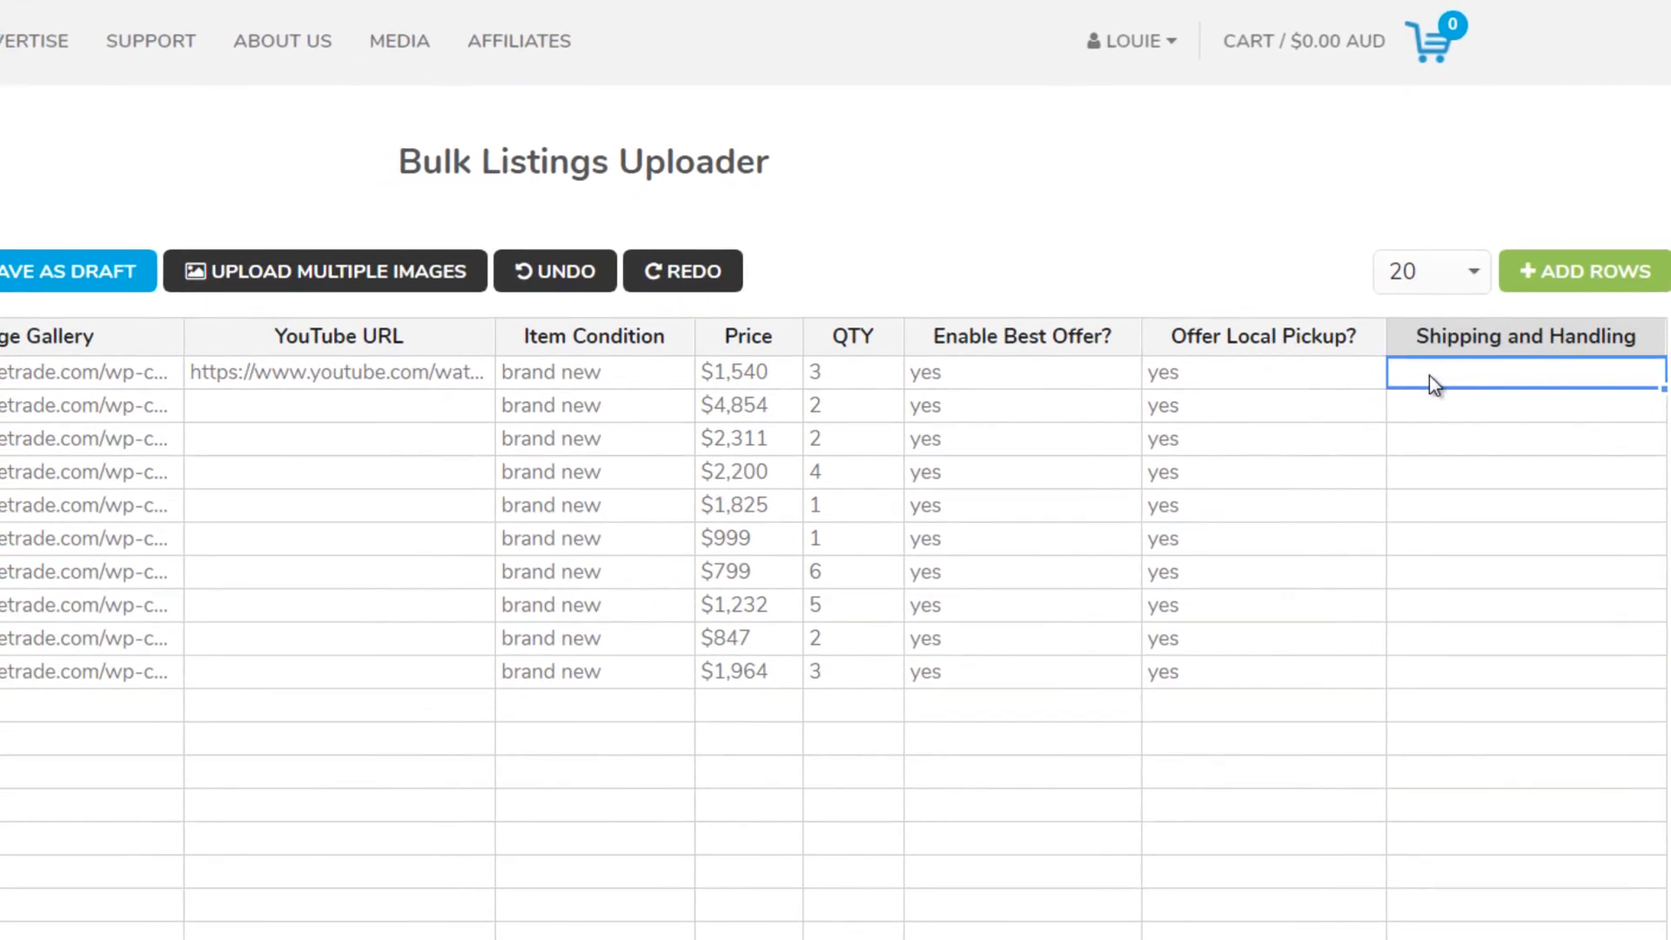
{"action": "double_click", "coordinate": [1402, 390]}
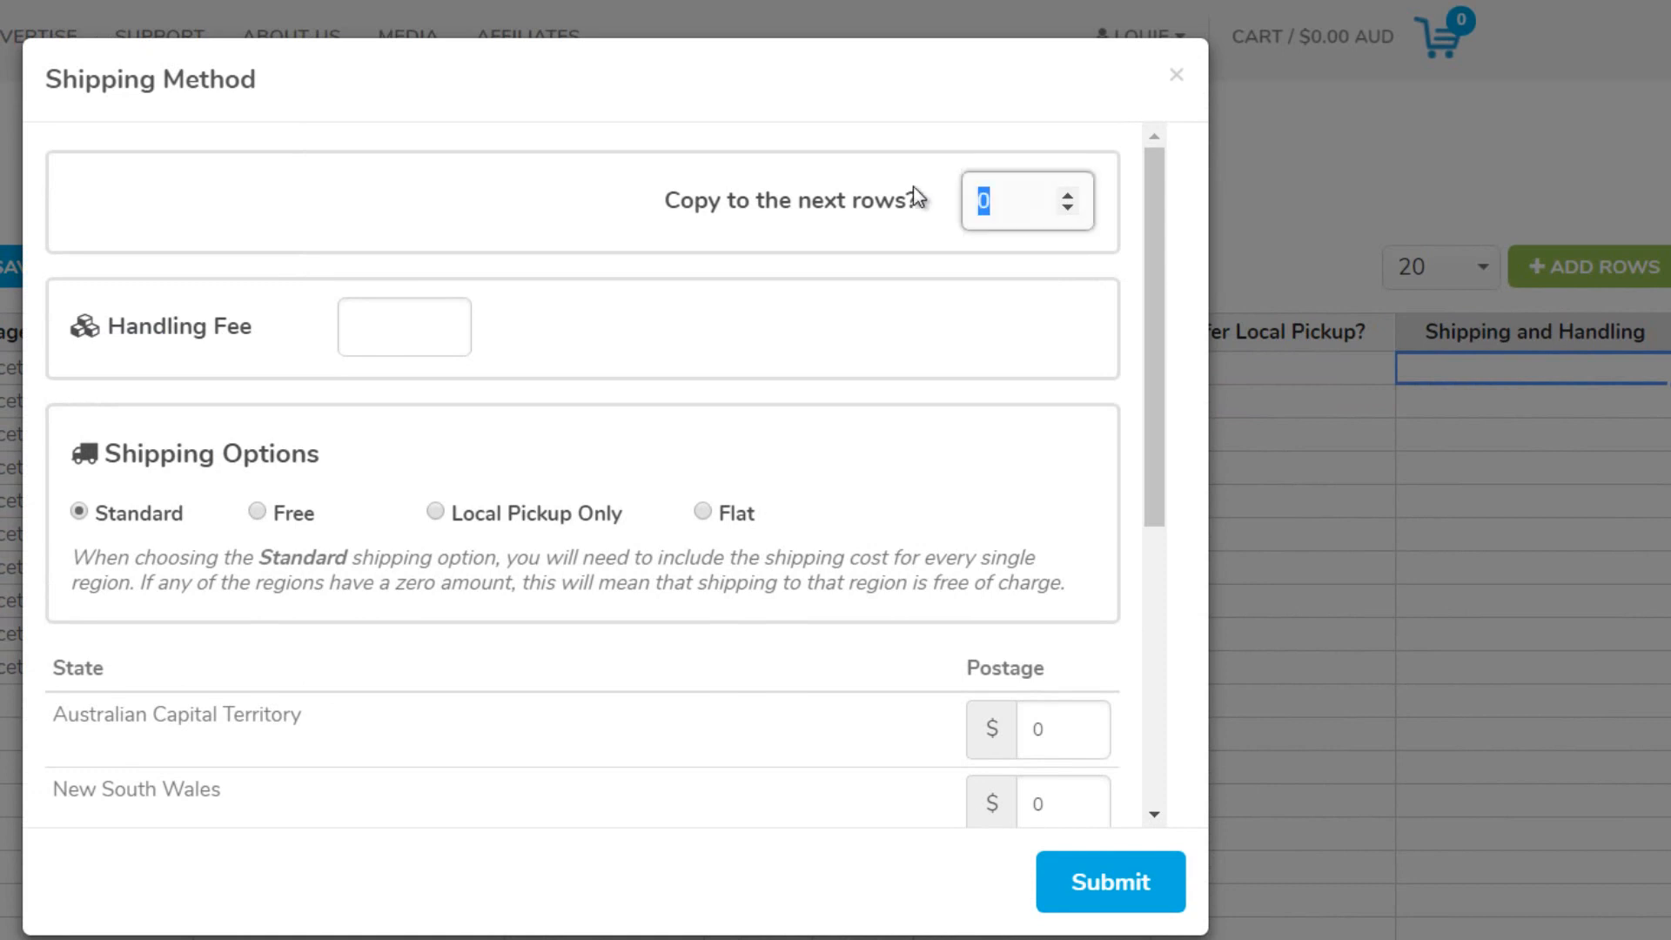
{"action": "type", "text": "10"}
{"action": "left_click", "coordinate": [703, 513]}
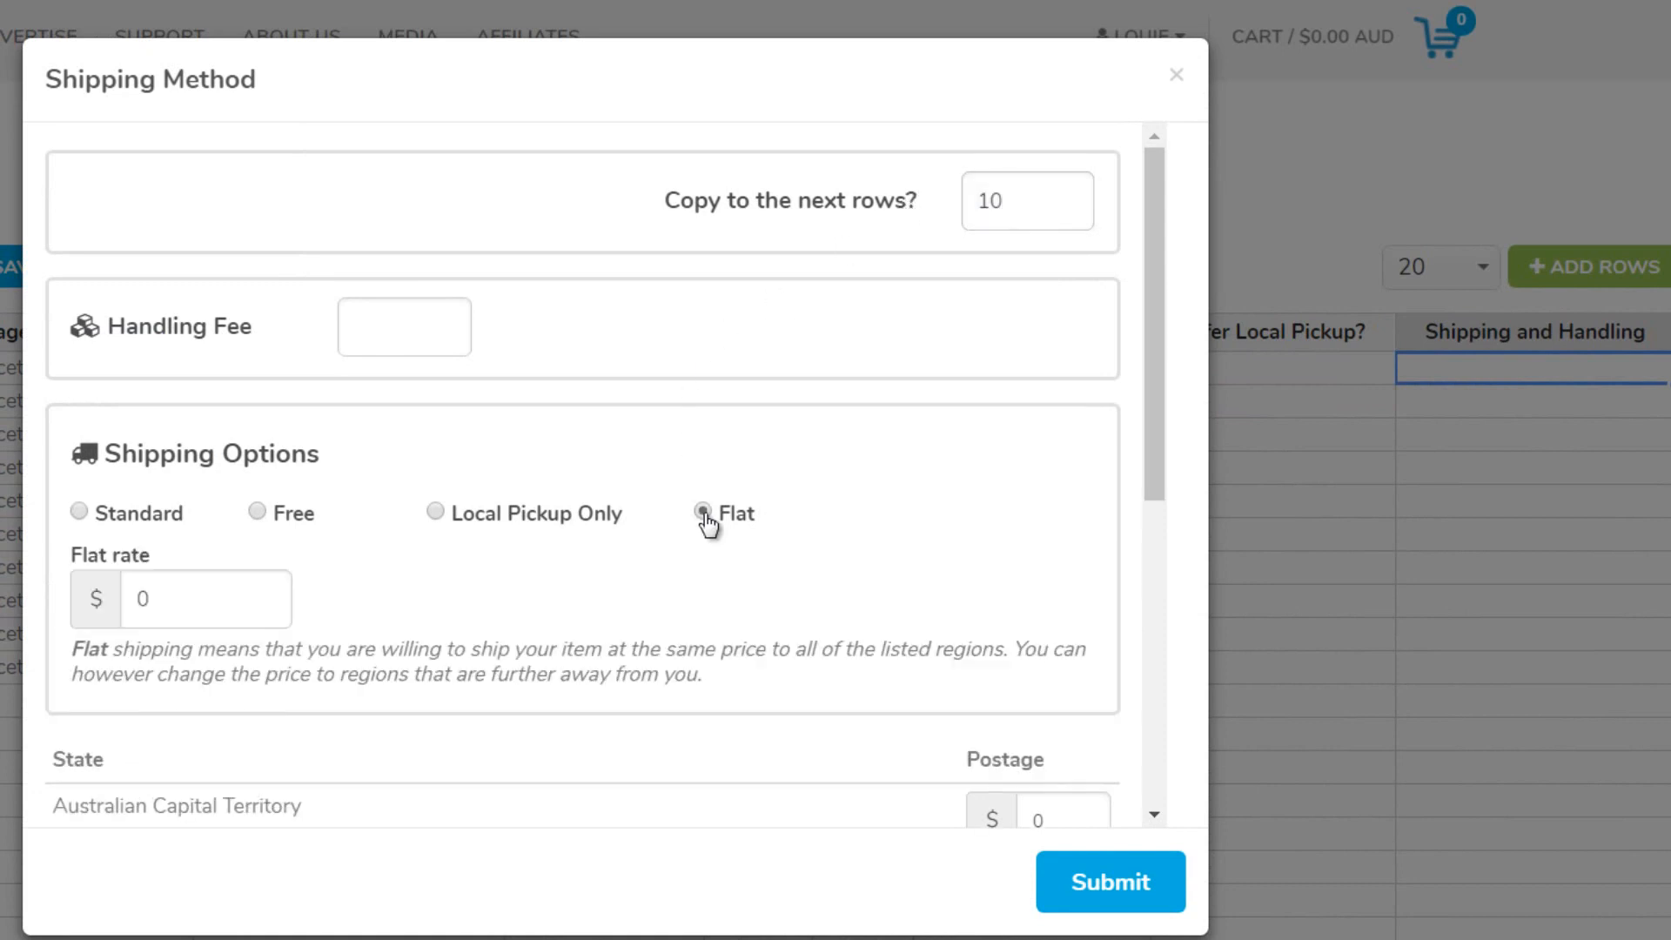
{"action": "left_click", "coordinate": [165, 602]}
{"action": "type", "text": "254"}
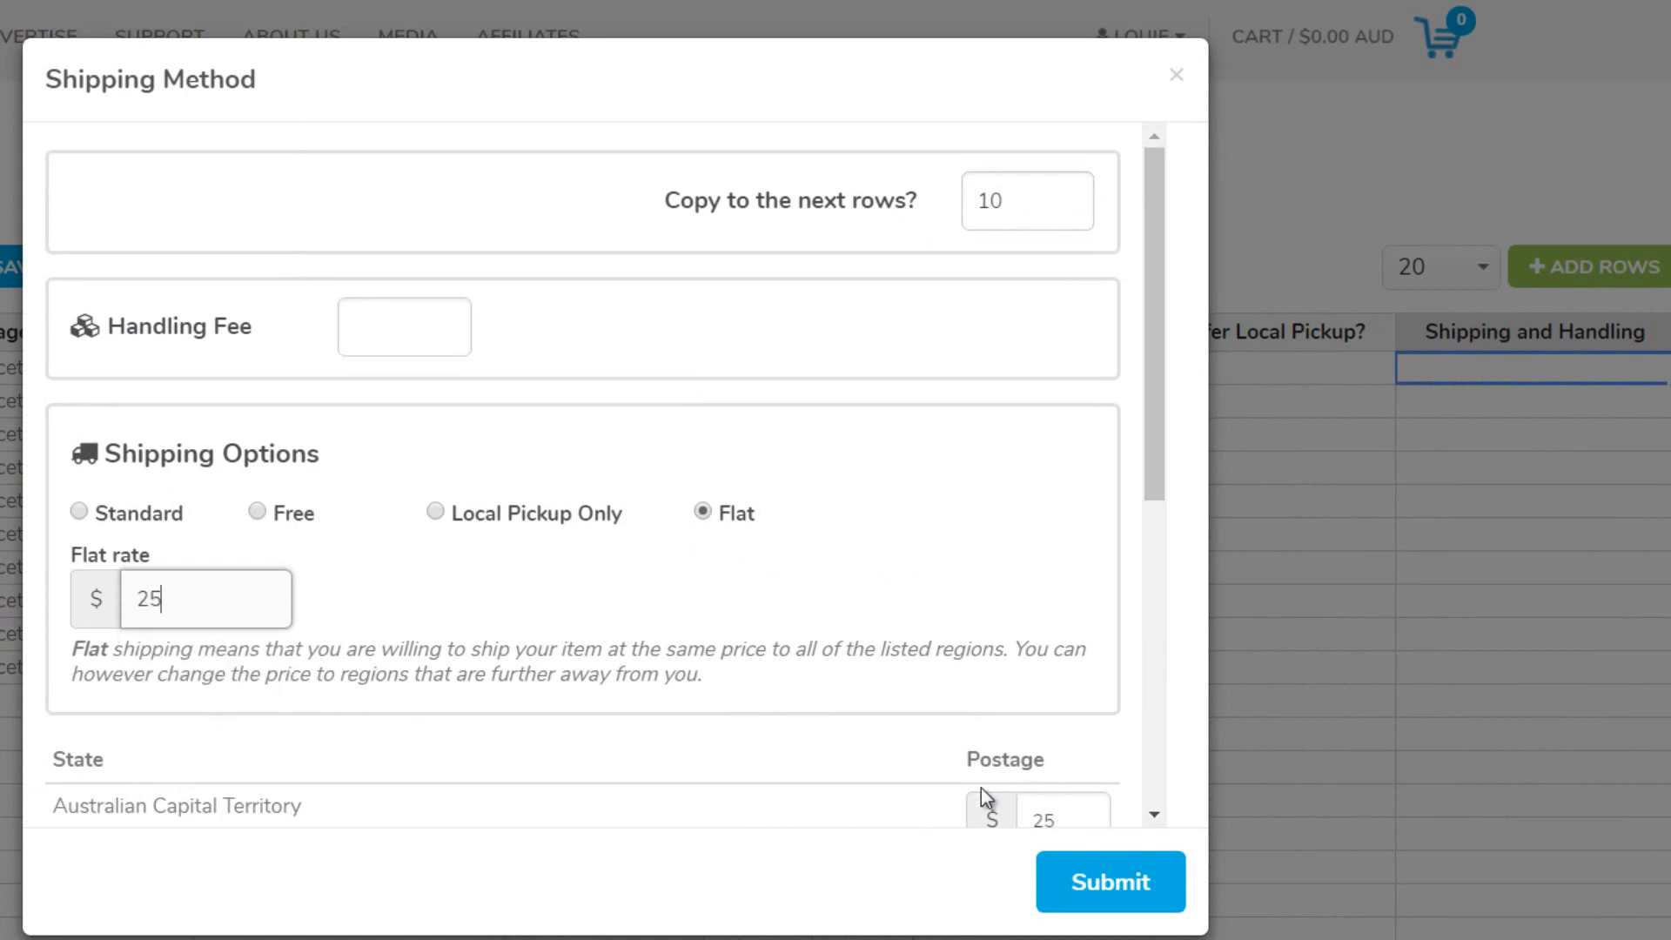
{"action": "left_click_drag", "start_coordinate": [1158, 437], "coordinate": [1141, 839]}
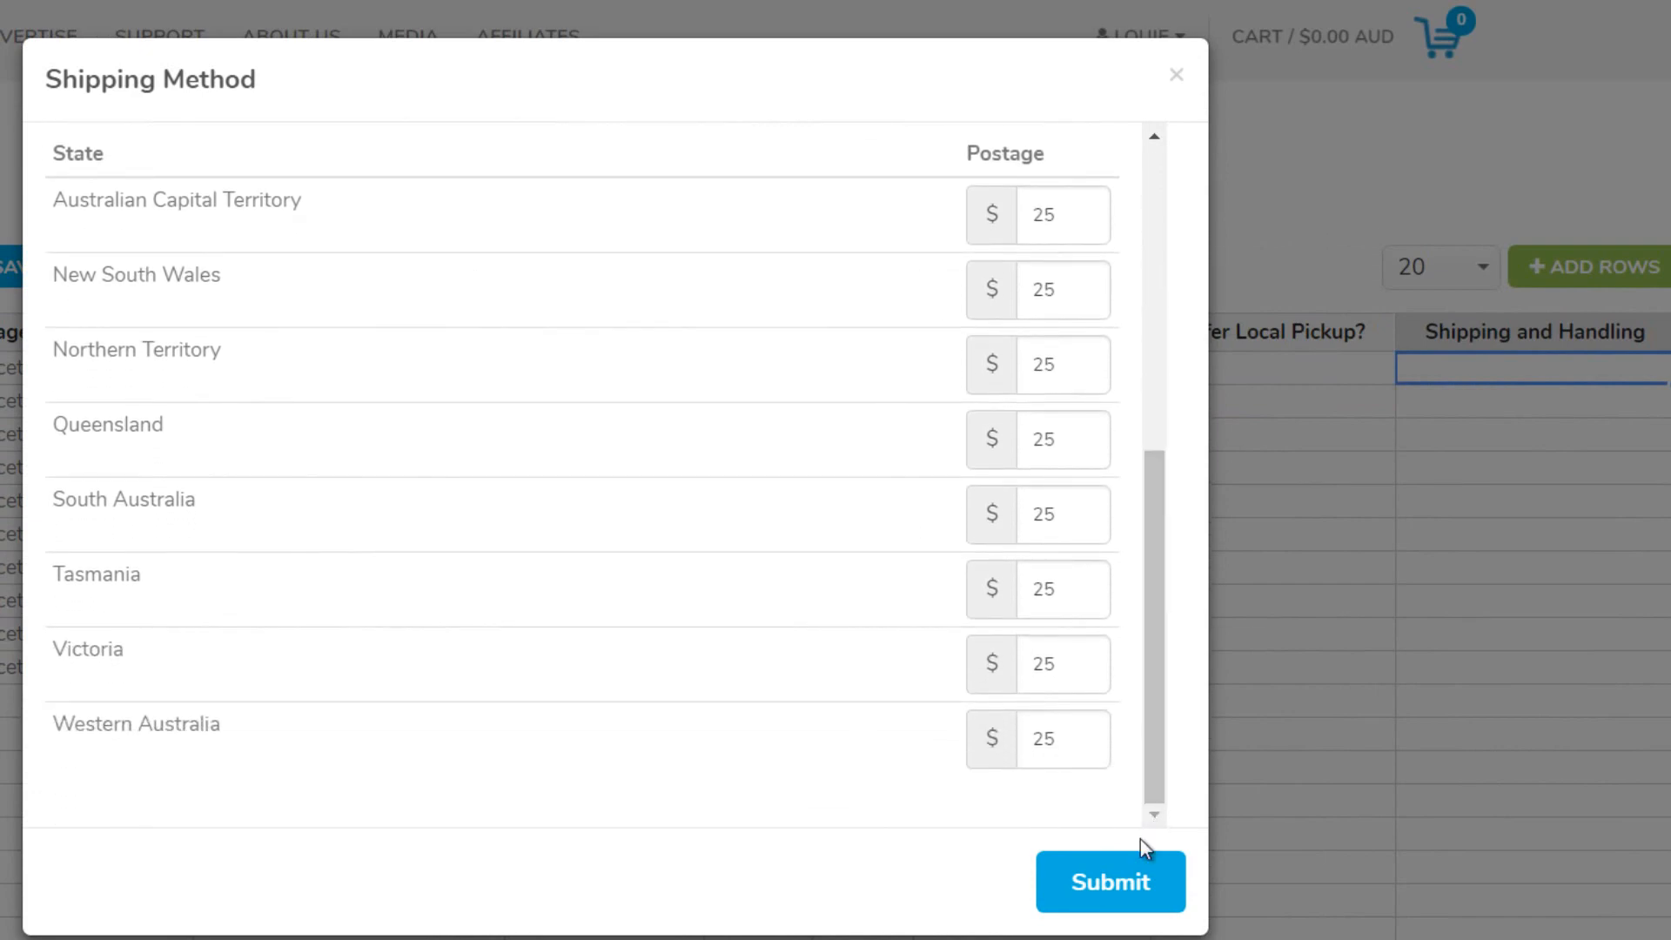
{"action": "left_click", "coordinate": [1106, 888]}
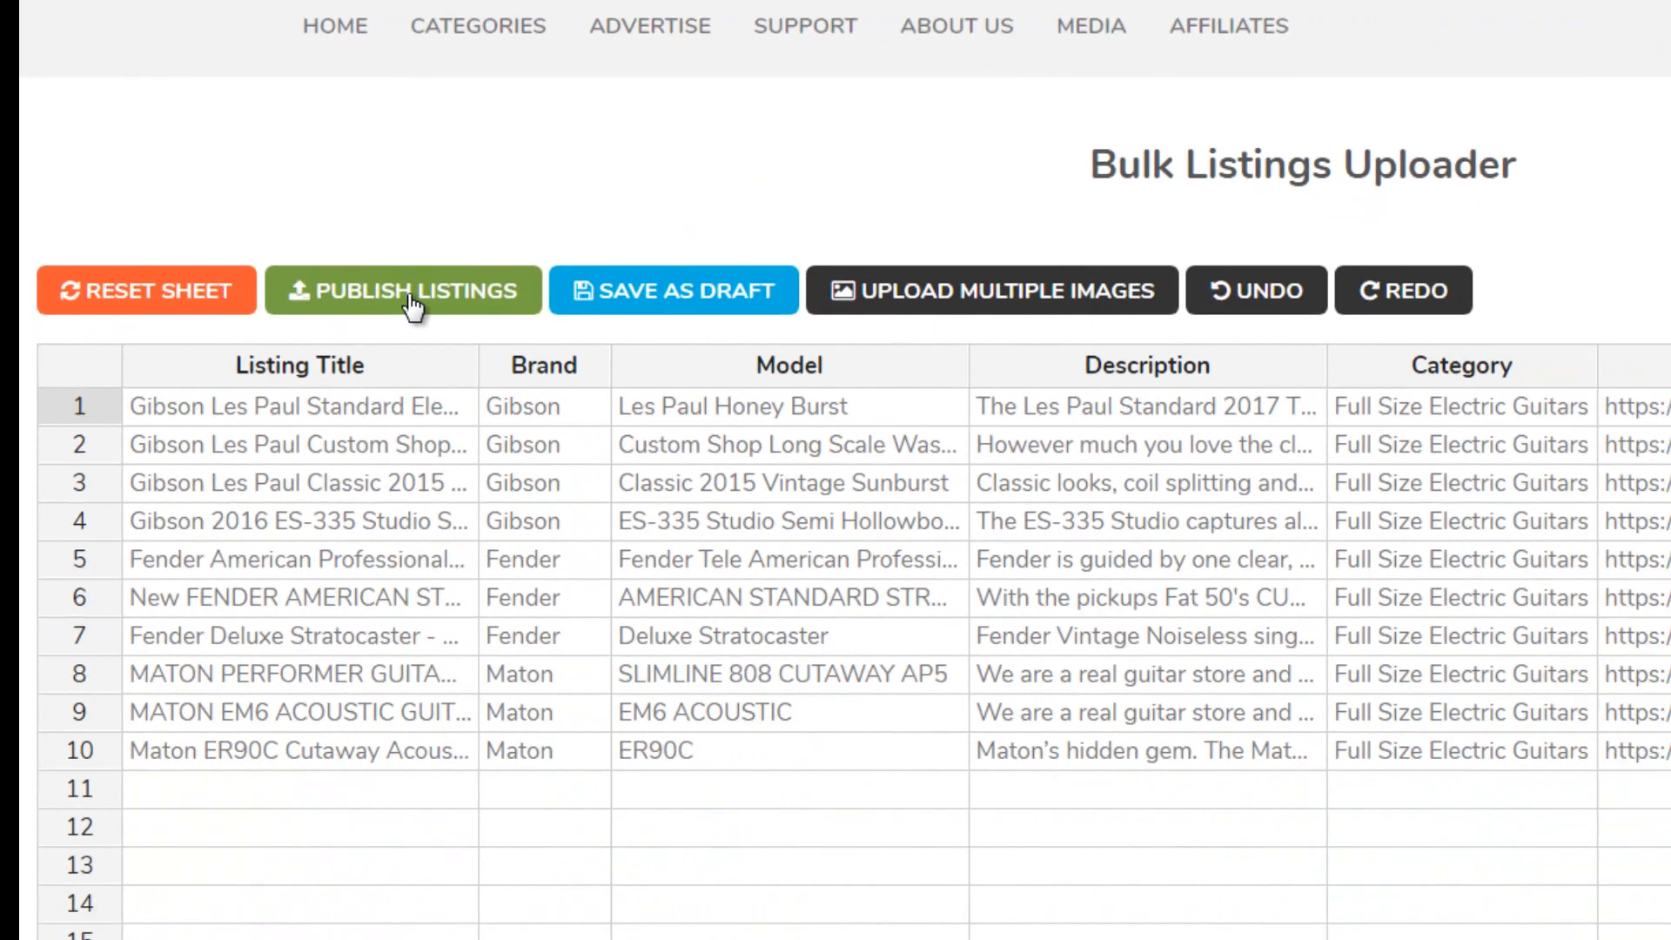
- Publish the ten guitar listings and look through them under My Listed Items
{"action": "left_click", "coordinate": [555, 402]}
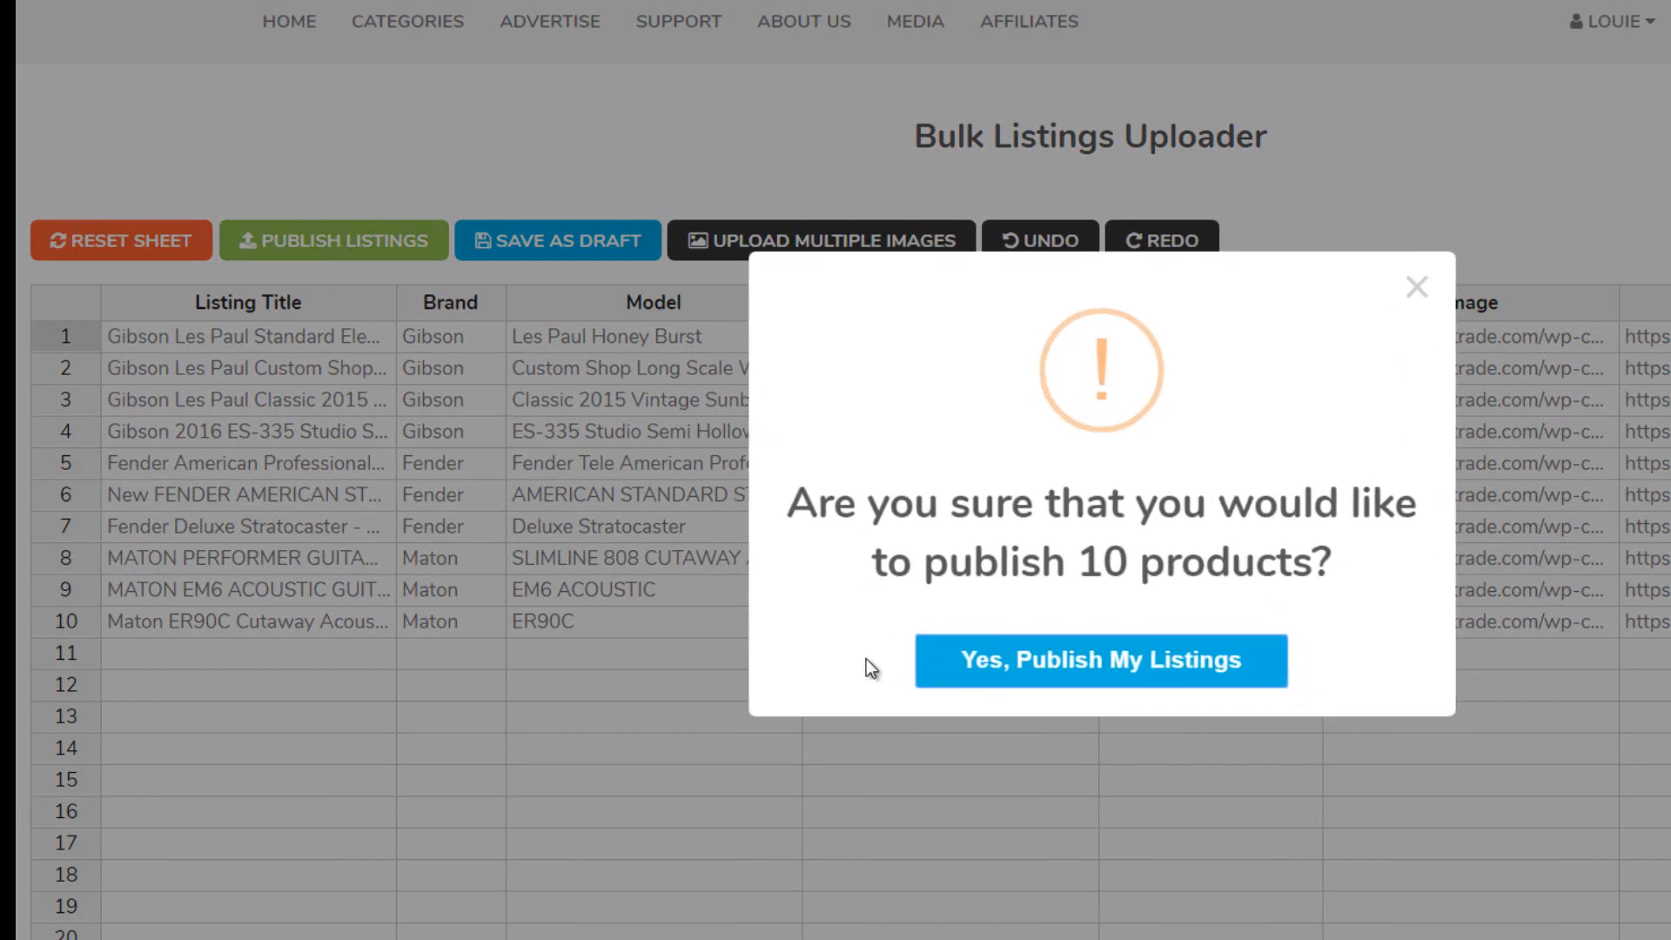
{"action": "left_click", "coordinate": [1116, 667]}
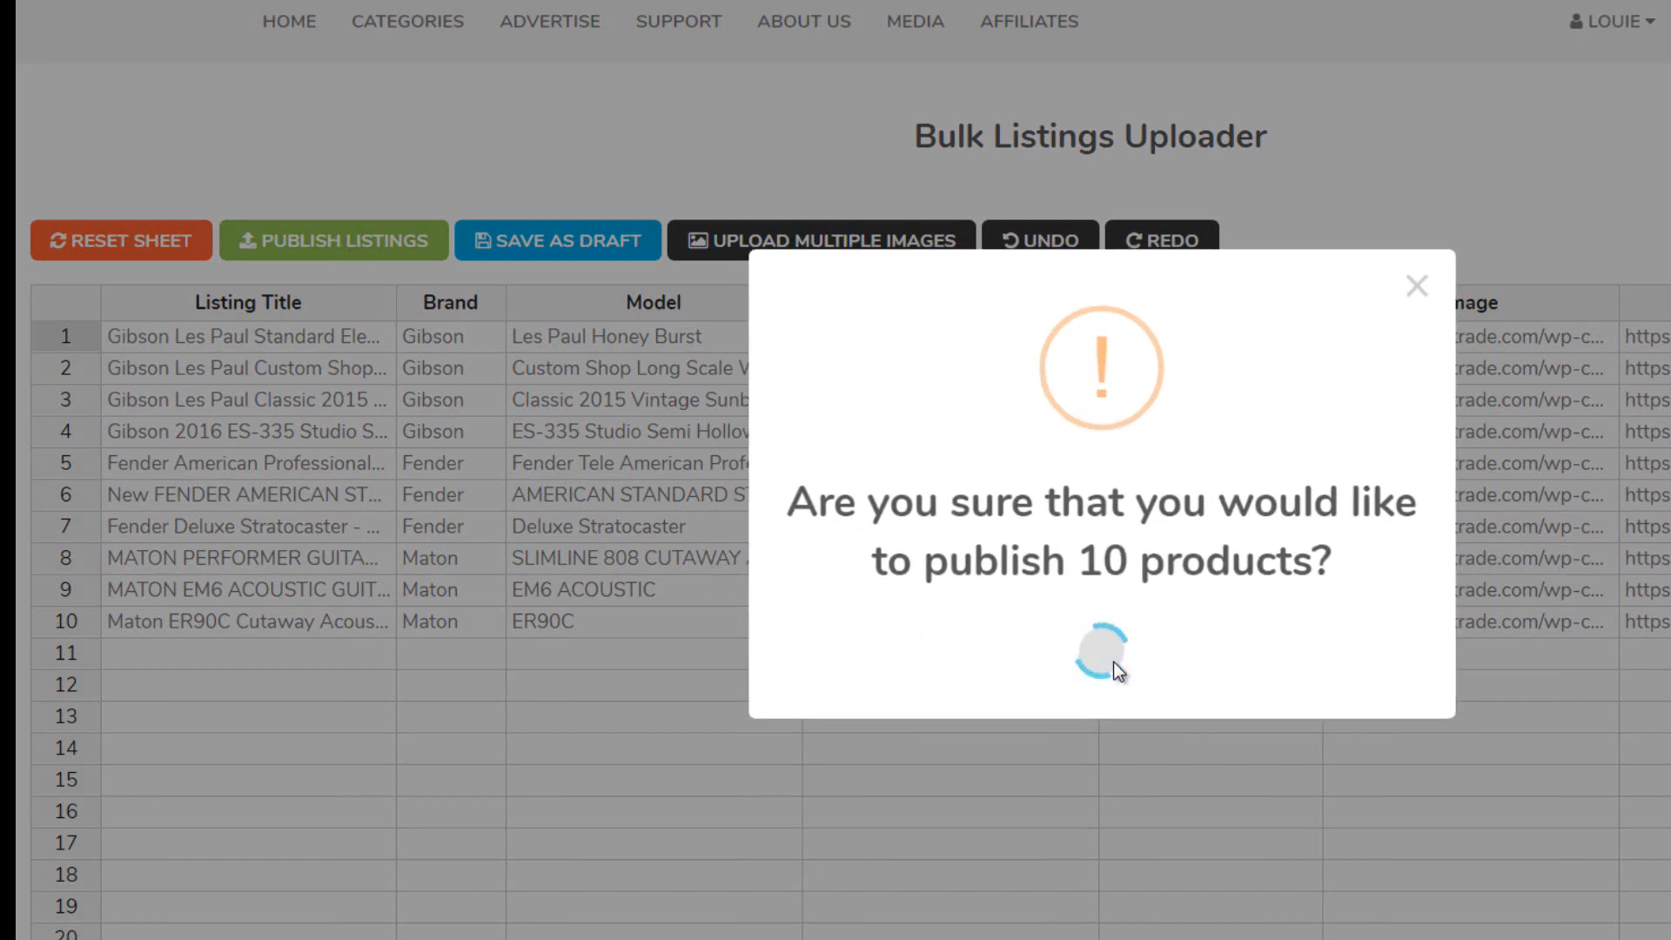
{"action": "left_click", "coordinate": [1118, 669]}
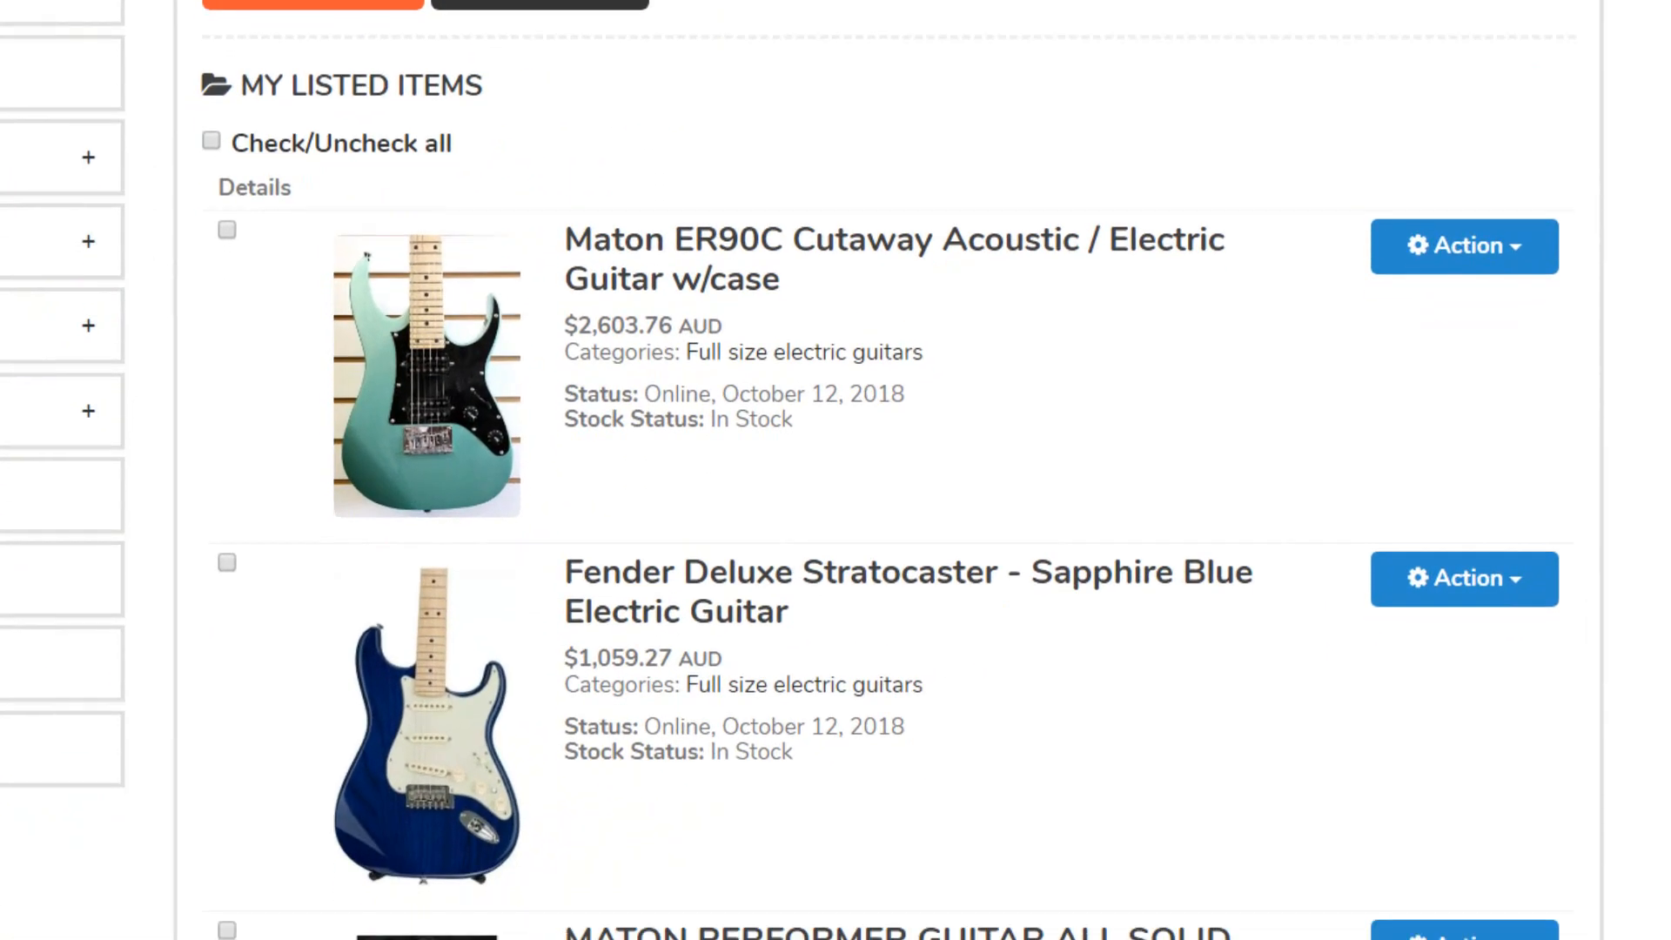
{"action": "scroll", "coordinate": [958, 609], "scroll_direction": "down", "scroll_amount": 6}
{"action": "scroll", "coordinate": [888, 470], "scroll_direction": "down", "scroll_amount": 2}
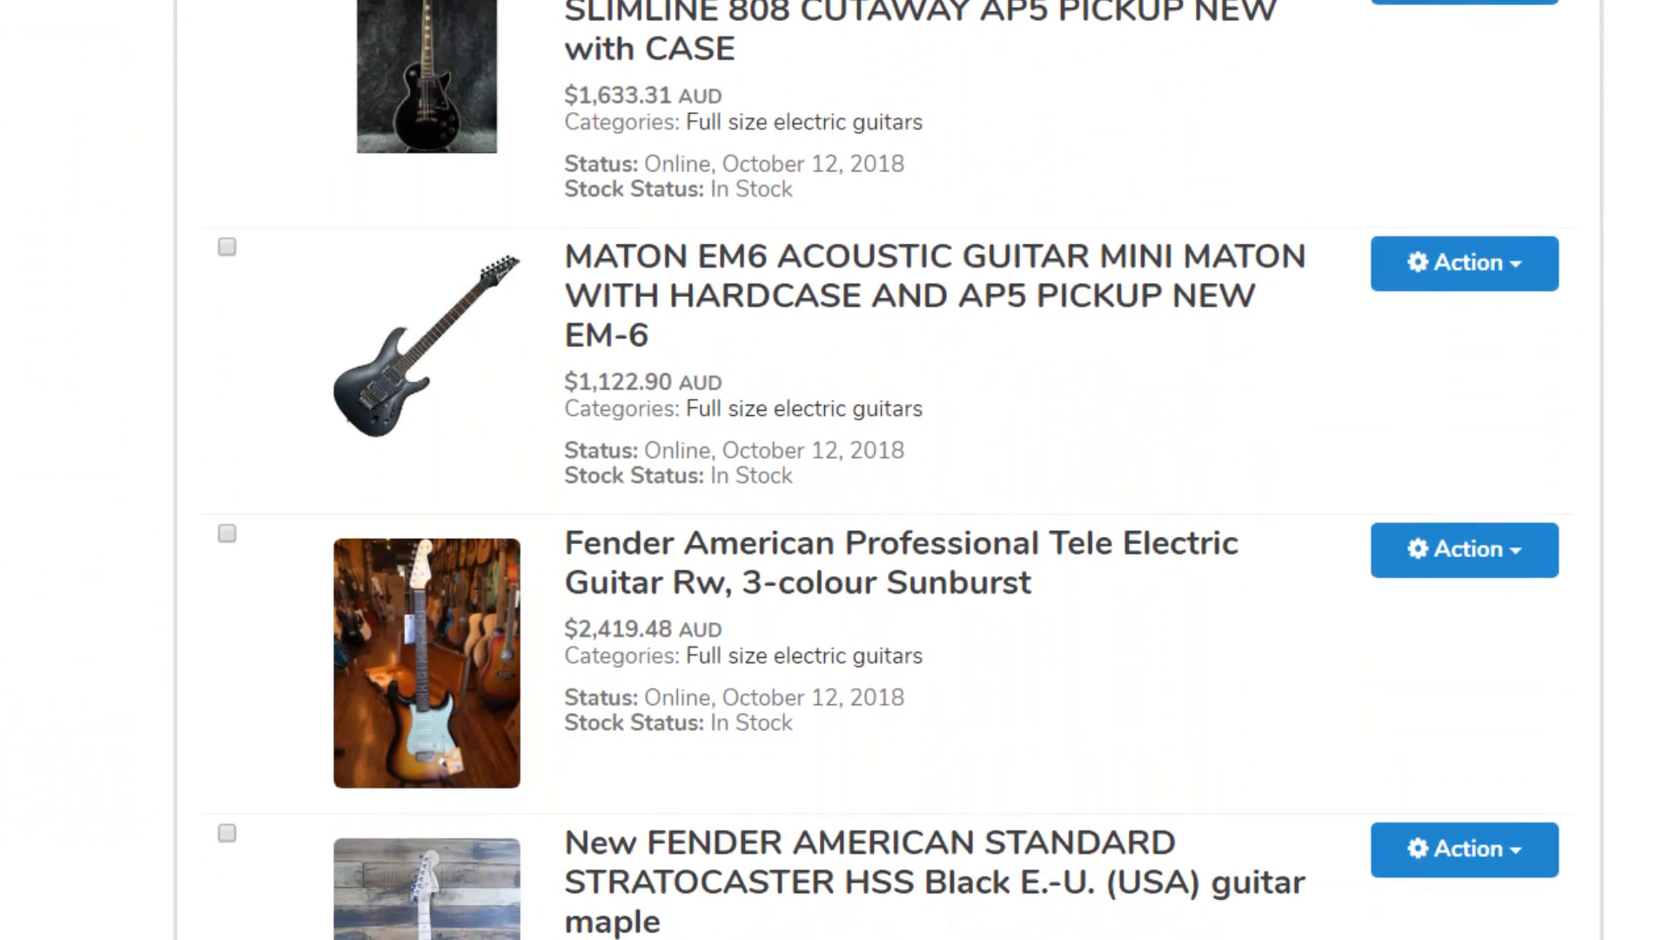